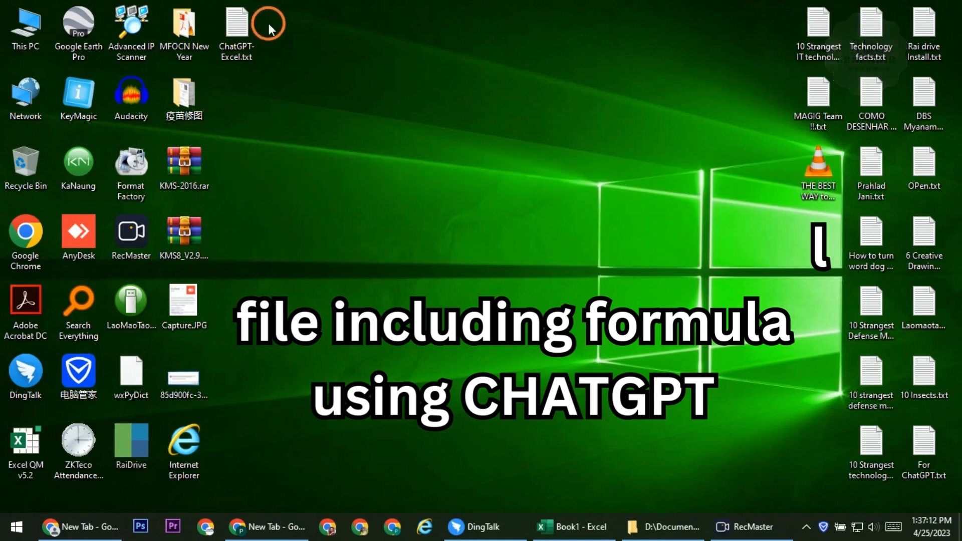
Open the ChatGPT- Excel.txt file from the desktop and maximize its window.
{"action": "left_click", "coordinate": [235, 29]}
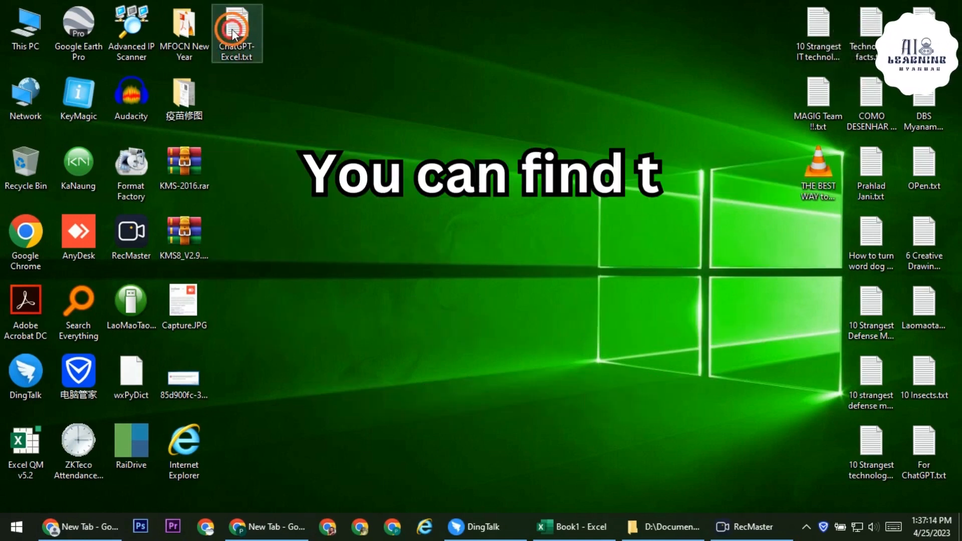
{"action": "double_click", "coordinate": [234, 31]}
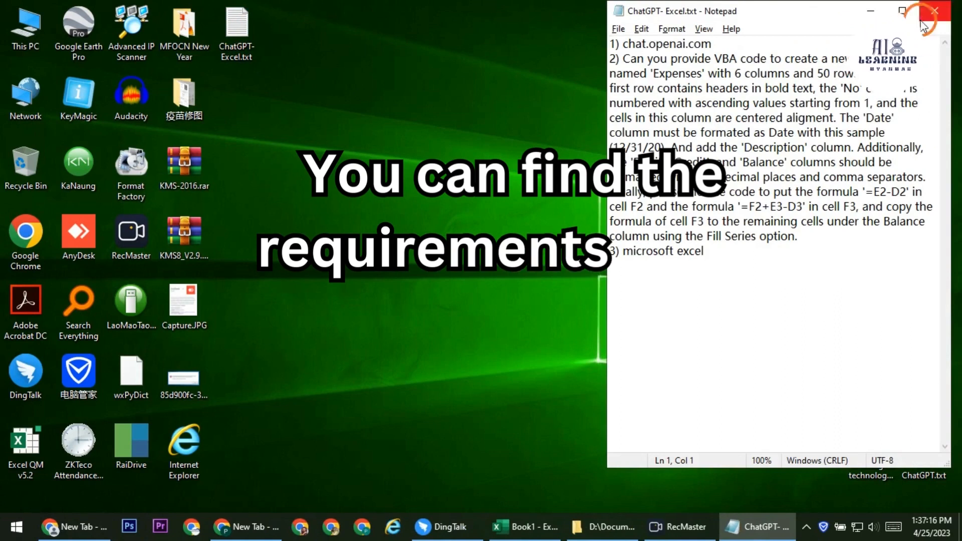
{"action": "left_click", "coordinate": [904, 11]}
Review the three requirements in the notes: the chat.openai.com address, the VBA prompt for the 'Expenses' worksheet, and Microsoft Excel.
{"action": "left_click_drag", "start_coordinate": [16, 39], "coordinate": [103, 40]}
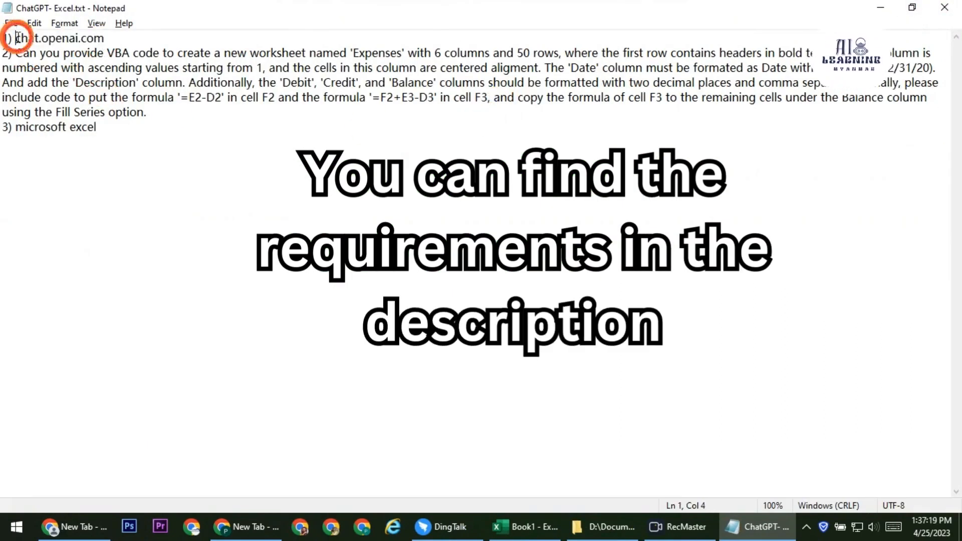
{"action": "left_click_drag", "start_coordinate": [18, 39], "coordinate": [102, 44]}
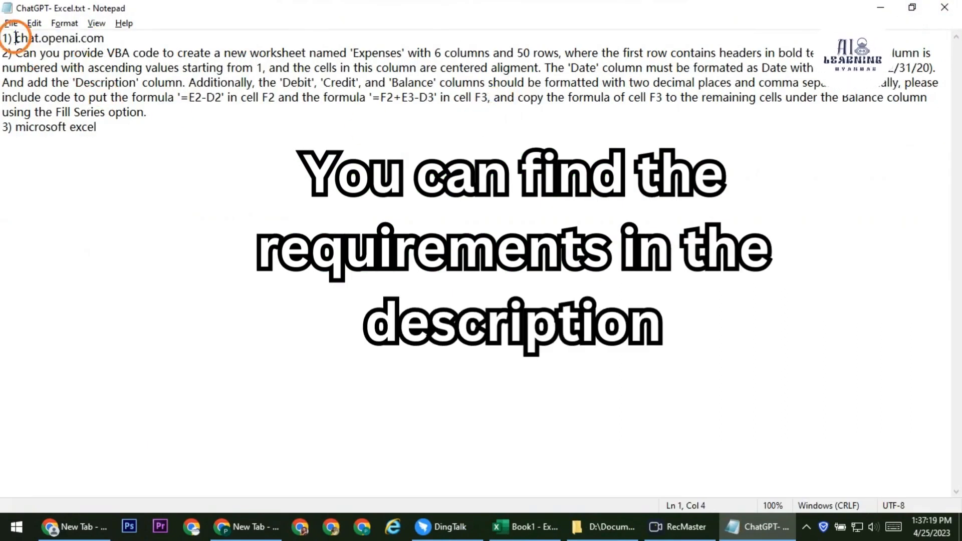
{"action": "left_click_drag", "start_coordinate": [18, 39], "coordinate": [102, 44]}
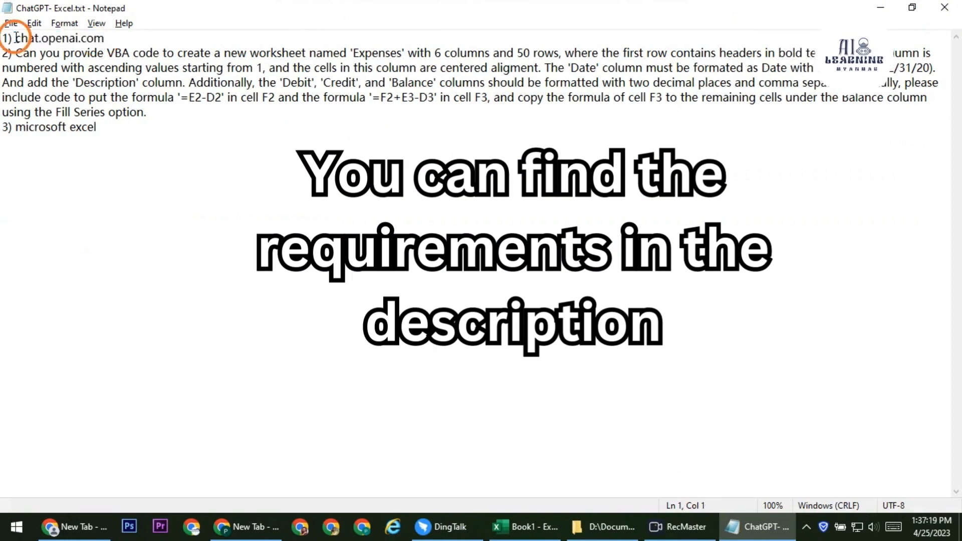
{"action": "left_click_drag", "start_coordinate": [17, 38], "coordinate": [70, 50]}
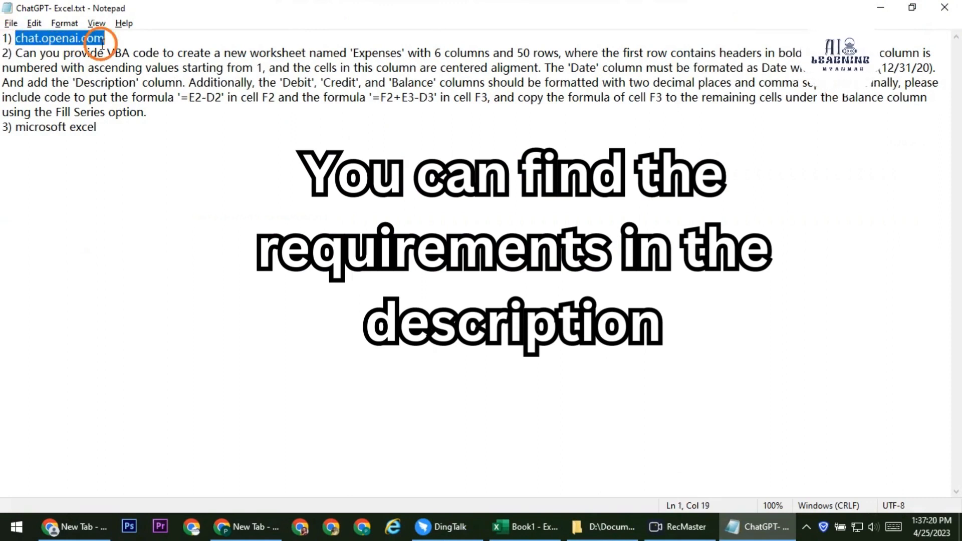
{"action": "left_click_drag", "start_coordinate": [93, 40], "coordinate": [45, 46]}
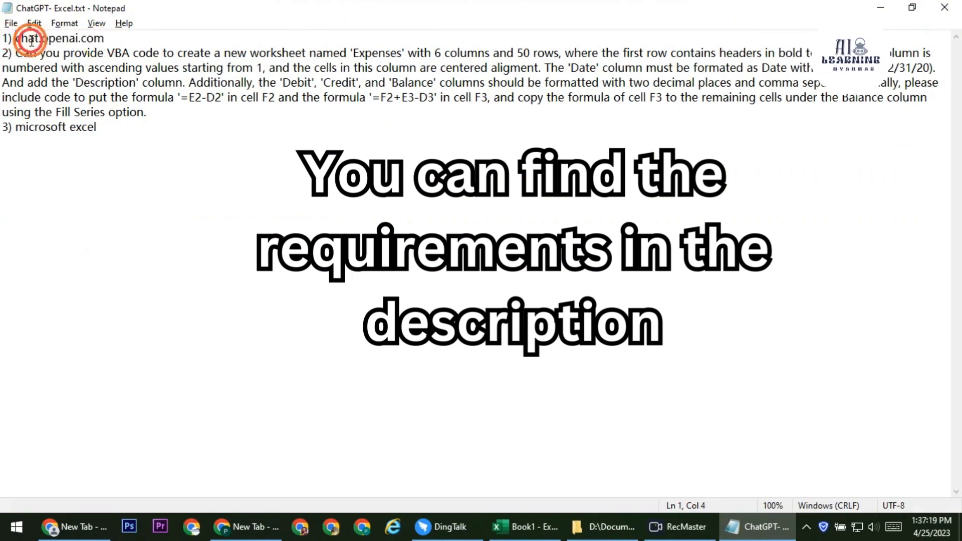
{"action": "left_click_drag", "start_coordinate": [18, 38], "coordinate": [103, 44]}
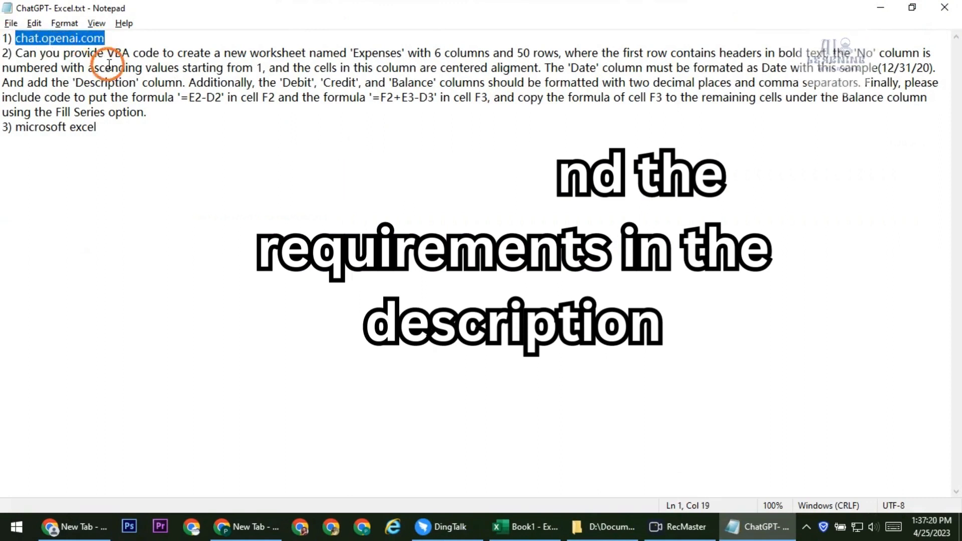
{"action": "left_click_drag", "start_coordinate": [15, 54], "coordinate": [154, 107]}
{"action": "left_click_drag", "start_coordinate": [17, 54], "coordinate": [155, 107]}
{"action": "left_click_drag", "start_coordinate": [17, 54], "coordinate": [157, 108]}
{"action": "left_click_drag", "start_coordinate": [18, 54], "coordinate": [155, 108]}
{"action": "left_click_drag", "start_coordinate": [17, 53], "coordinate": [155, 107]}
{"action": "left_click_drag", "start_coordinate": [18, 54], "coordinate": [157, 108]}
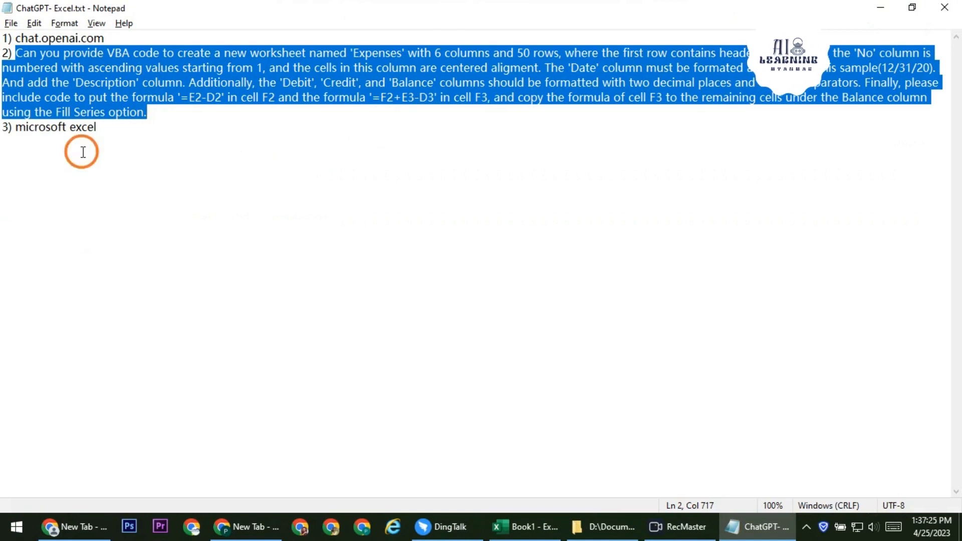
{"action": "left_click_drag", "start_coordinate": [18, 128], "coordinate": [47, 129]}
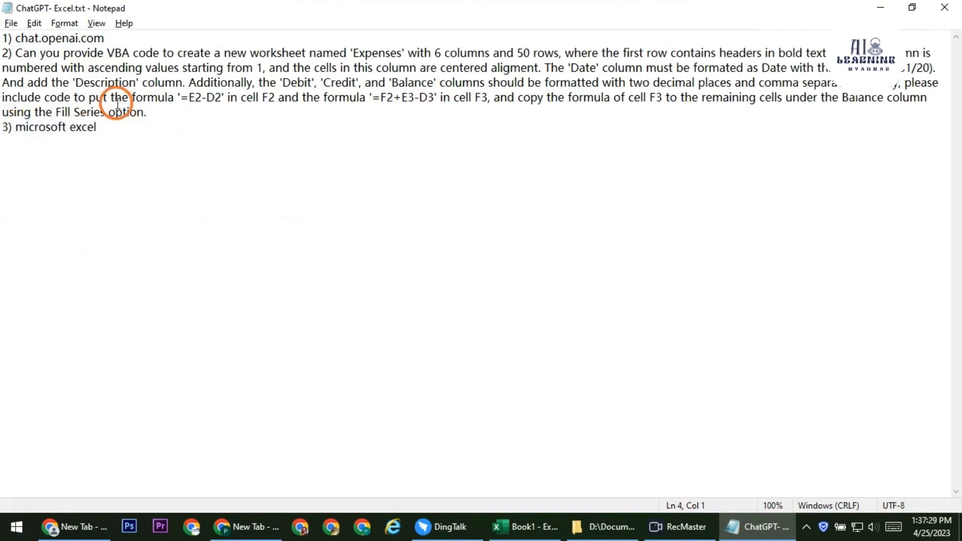
Copy the chat.openai.com address from the notes and open it in the Chrome browser.
{"action": "left_click_drag", "start_coordinate": [76, 38], "coordinate": [103, 38]}
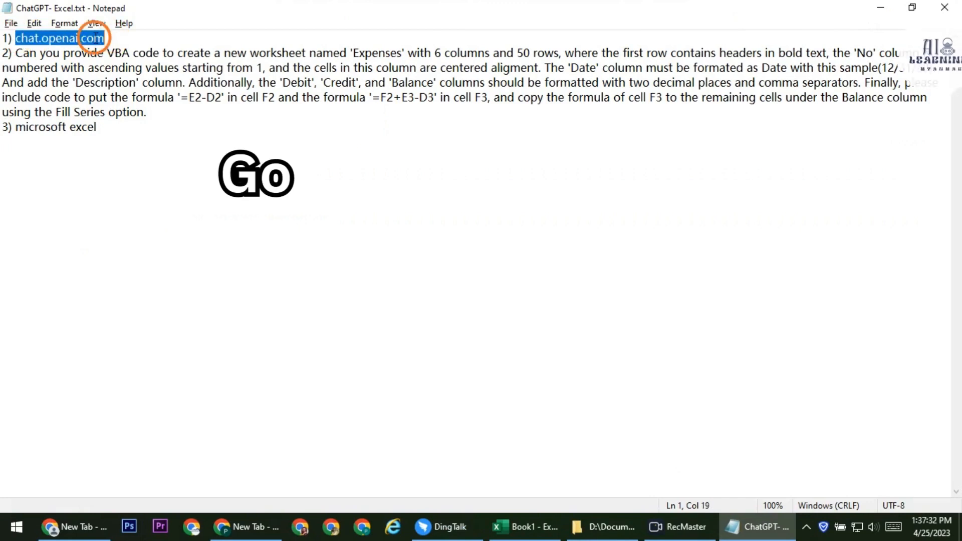
{"action": "right_click", "coordinate": [94, 37]}
{"action": "left_click", "coordinate": [128, 82]}
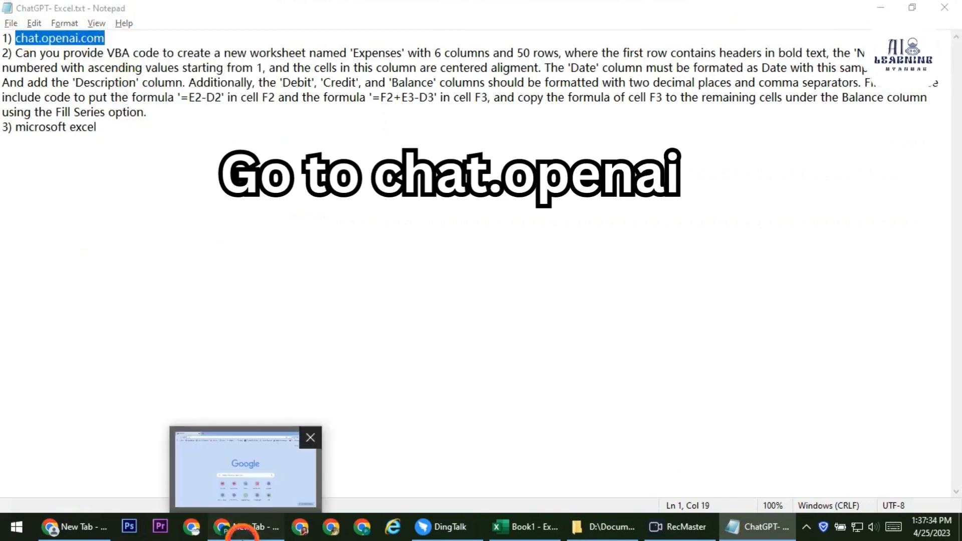
{"action": "left_click", "coordinate": [245, 526]}
{"action": "right_click", "coordinate": [243, 30]}
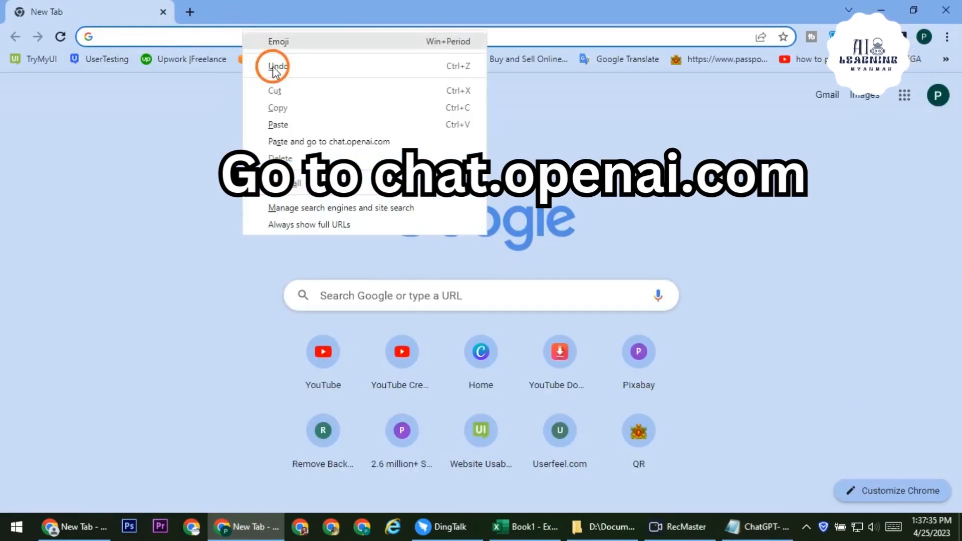
{"action": "left_click", "coordinate": [302, 133]}
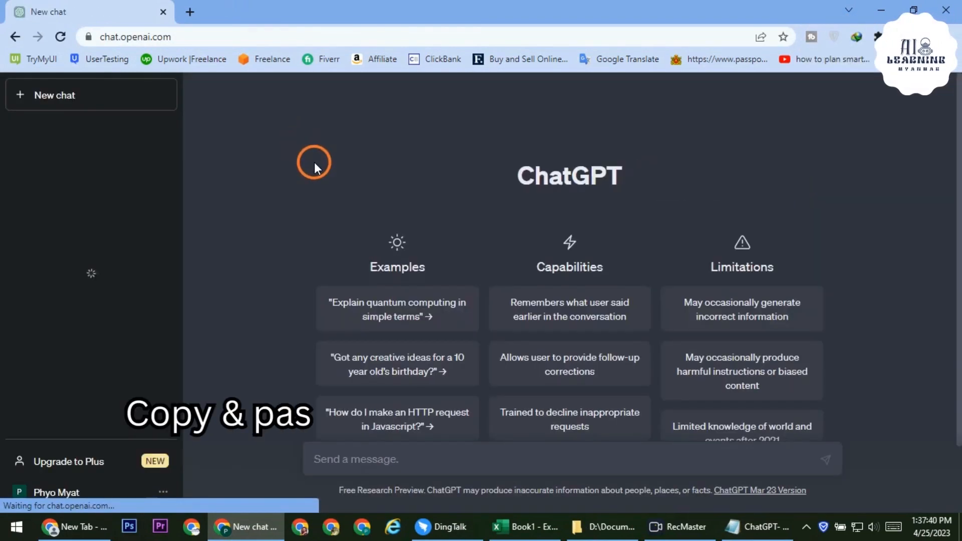
Copy the VBA prompt for the 'Expenses' worksheet from the Notepad file and send it in the new ChatGPT chat.
{"action": "left_click", "coordinate": [759, 528]}
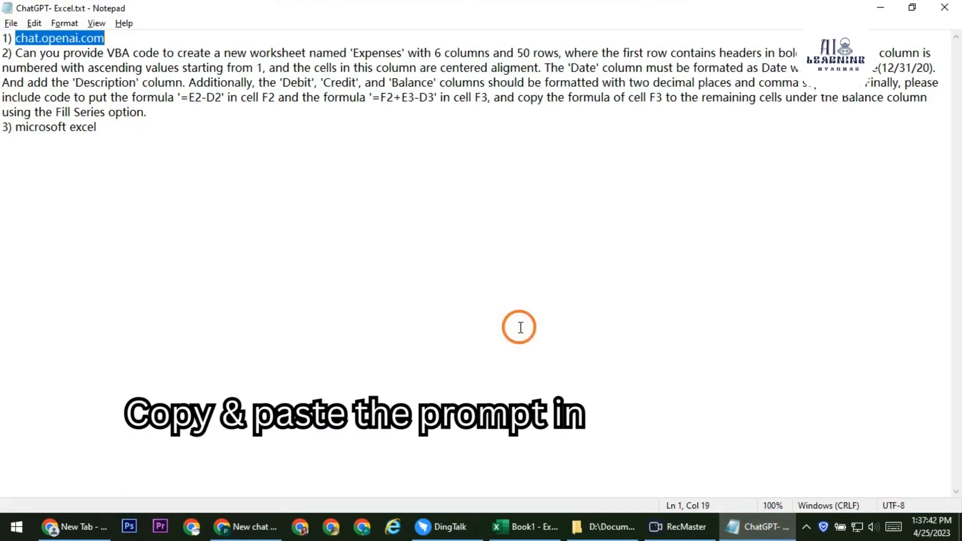
{"action": "left_click_drag", "start_coordinate": [17, 53], "coordinate": [163, 114]}
{"action": "right_click", "coordinate": [154, 80]}
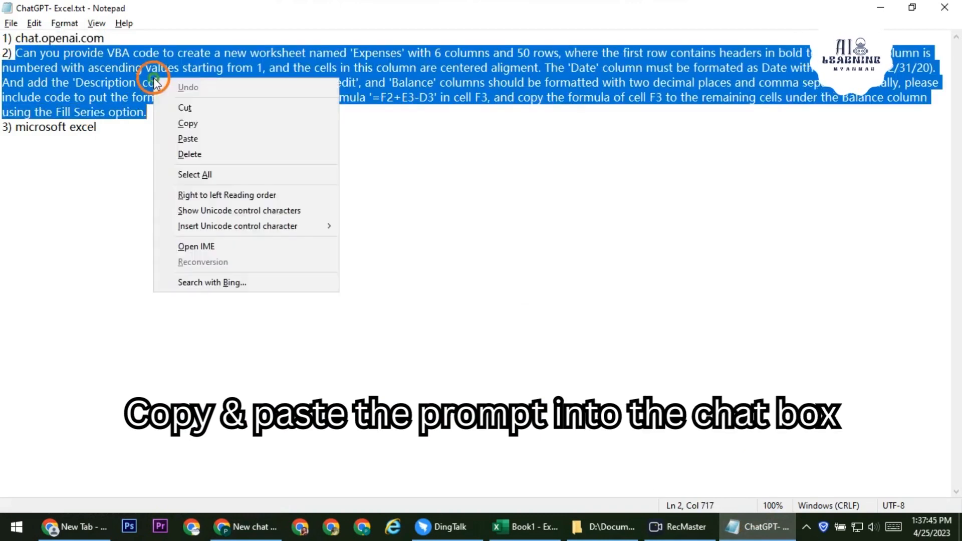
{"action": "left_click", "coordinate": [192, 127]}
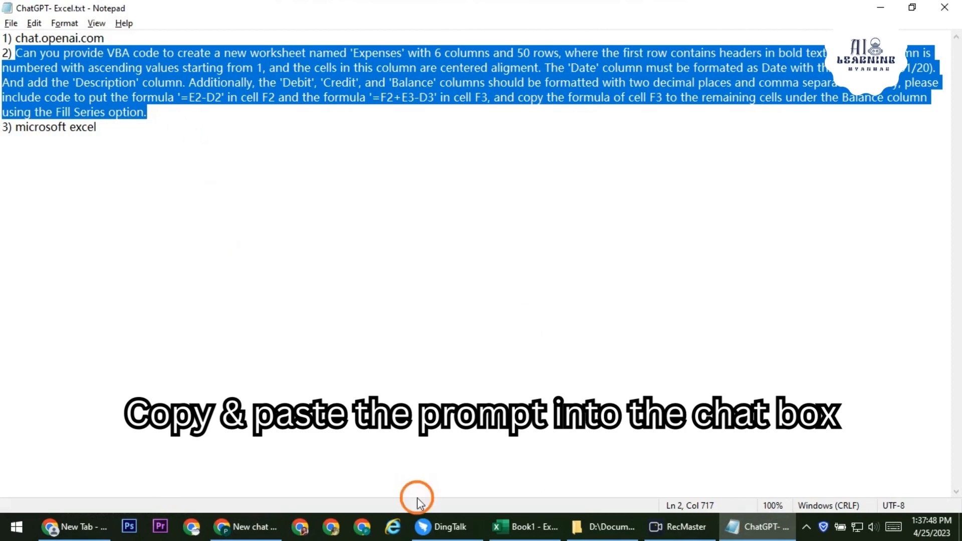
{"action": "left_click", "coordinate": [257, 524]}
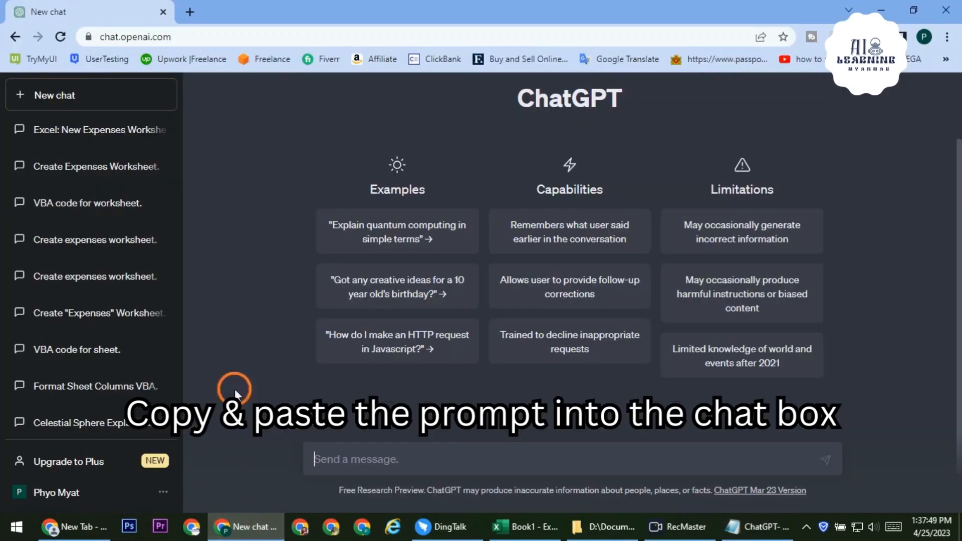
{"action": "right_click", "coordinate": [384, 464]}
{"action": "left_click", "coordinate": [445, 328]}
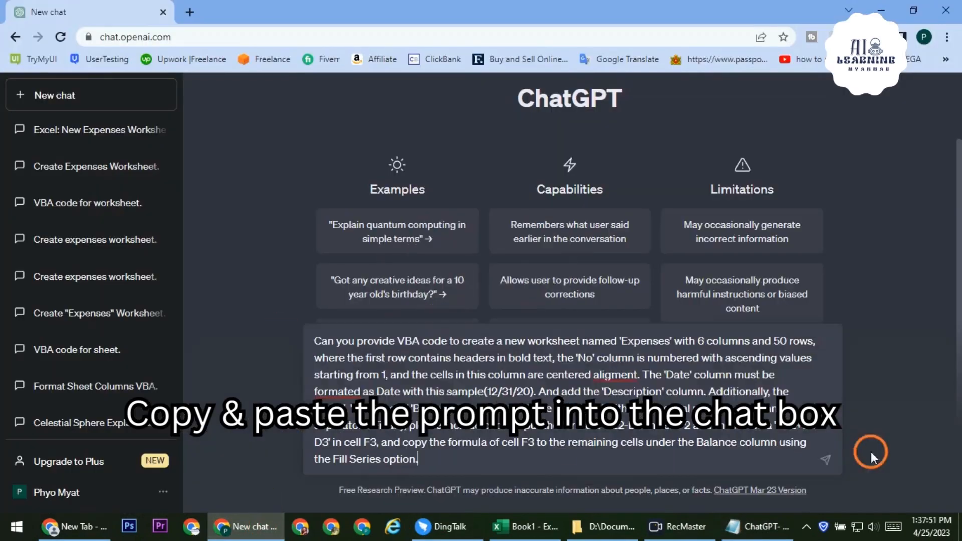
{"action": "left_click", "coordinate": [827, 460]}
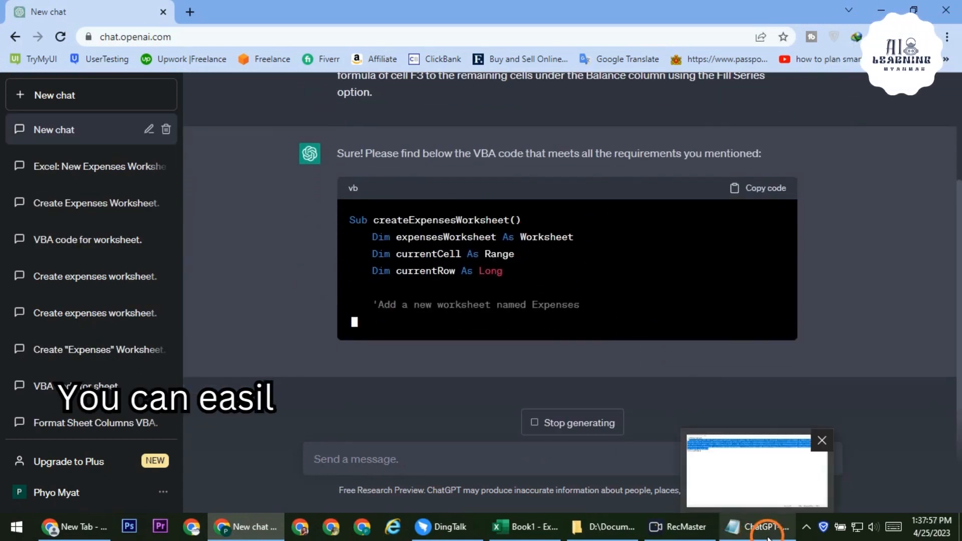
Review the adjustable details of the prompt in the Notepad file, such as the worksheet name 'Expenses' and the 'No' column.
{"action": "left_click", "coordinate": [757, 527]}
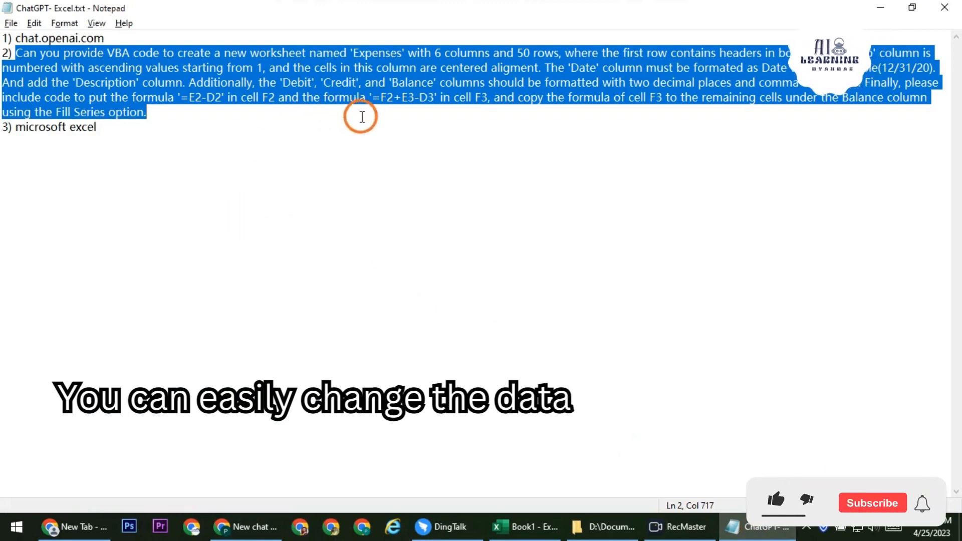
{"action": "left_click", "coordinate": [354, 52]}
{"action": "left_click_drag", "start_coordinate": [354, 52], "coordinate": [400, 52]}
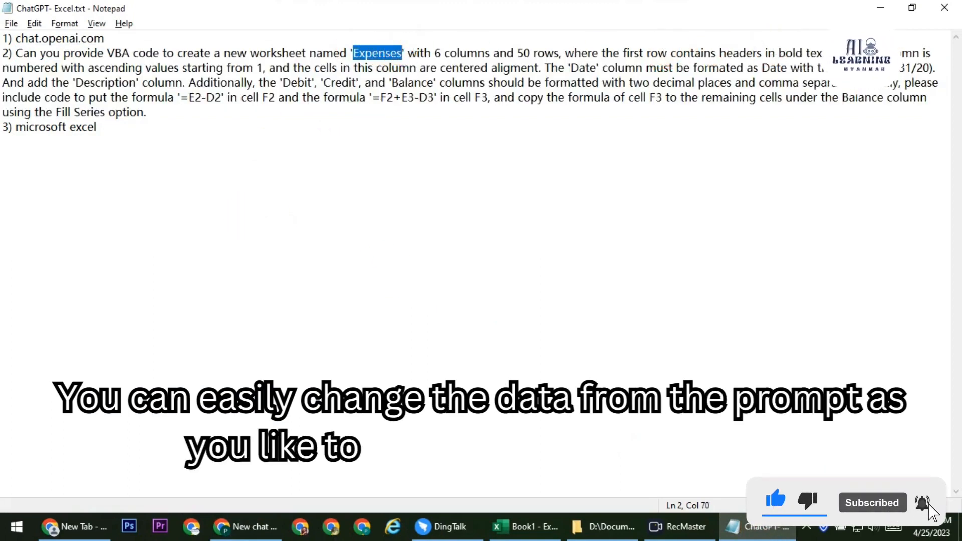
{"action": "left_click", "coordinate": [867, 53]}
{"action": "left_click_drag", "start_coordinate": [868, 52], "coordinate": [875, 53]}
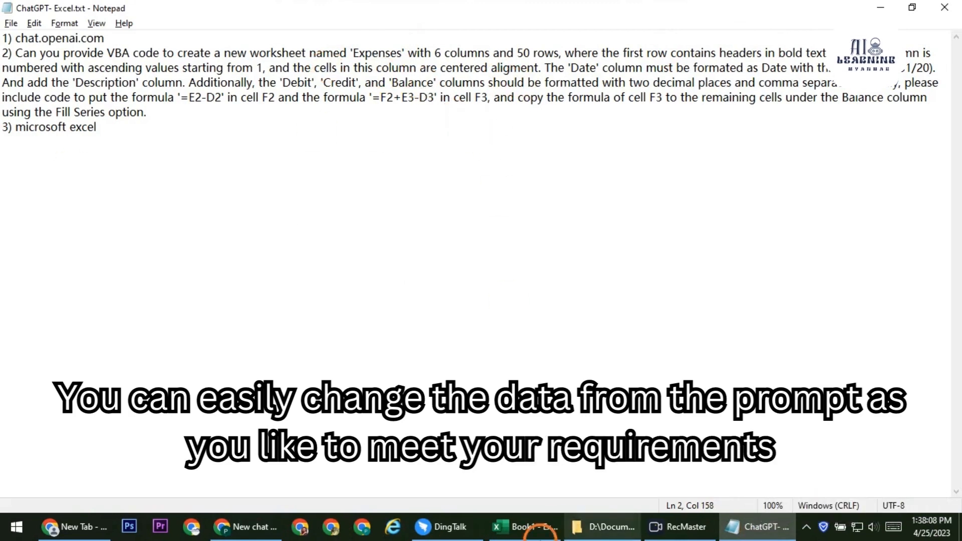
Return to ChatGPT in Chrome and copy the generated createExpensesWorksheet VBA code.
{"action": "left_click", "coordinate": [253, 529]}
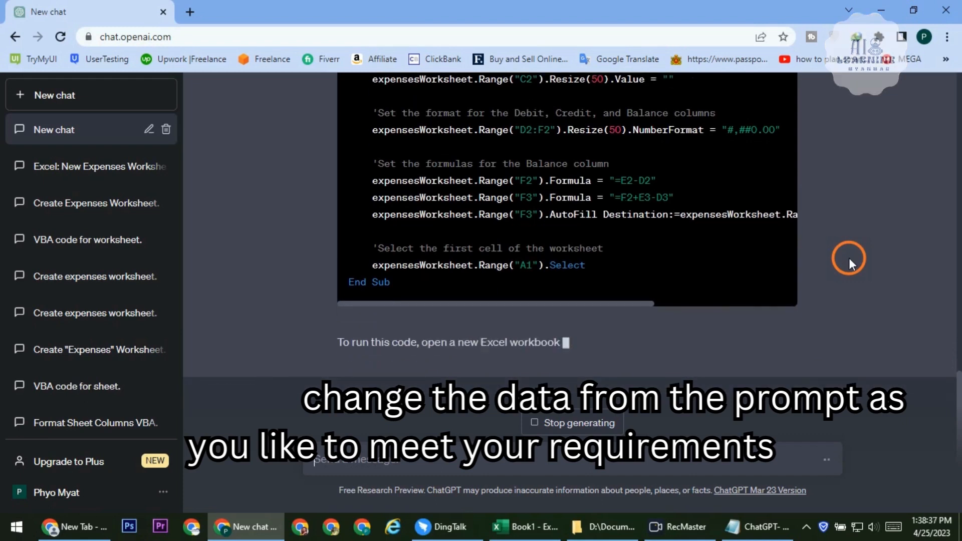
{"action": "scroll", "coordinate": [849, 258], "scroll_direction": "up", "scroll_amount": 3}
{"action": "scroll", "coordinate": [849, 258], "scroll_direction": "up", "scroll_amount": 9}
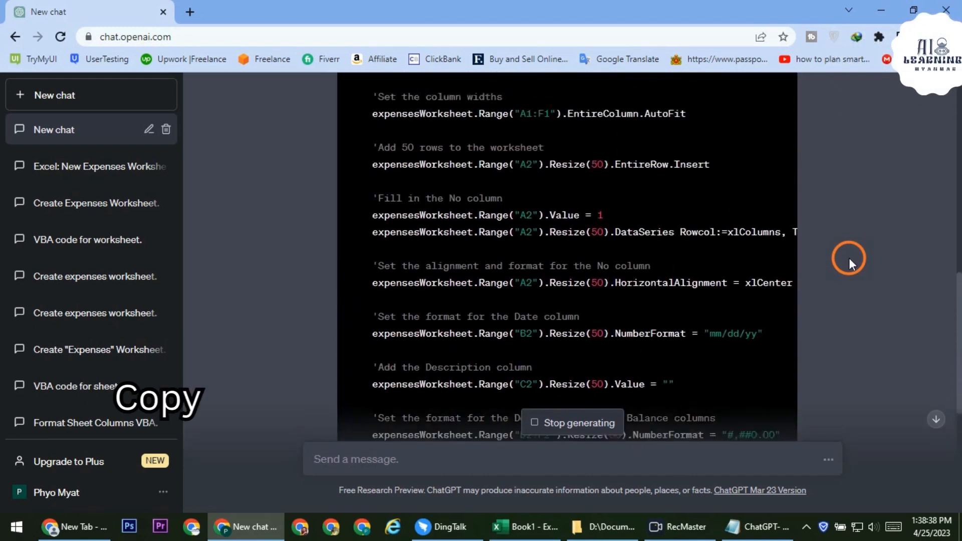
{"action": "scroll", "coordinate": [849, 258], "scroll_direction": "up", "scroll_amount": 4}
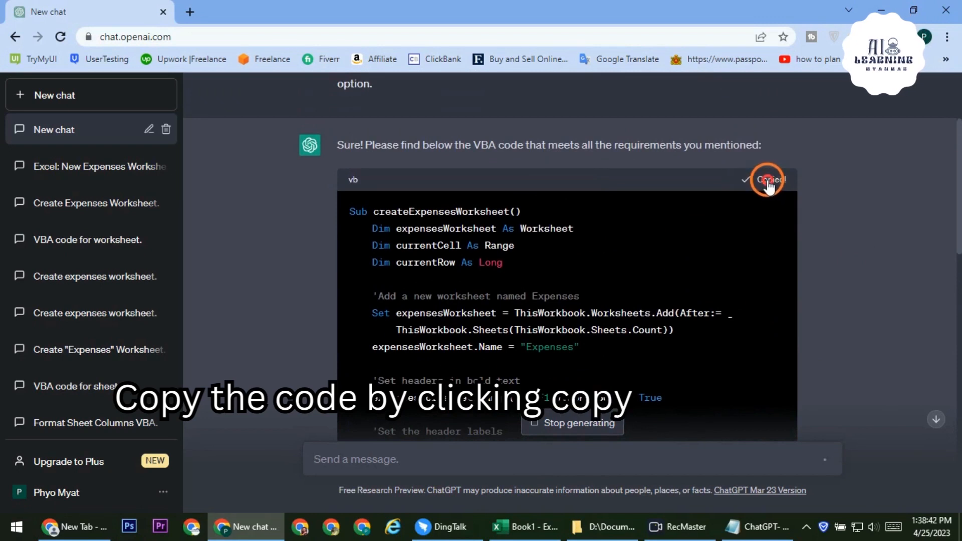
Switch to the Book1 workbook in Excel, open the Visual Basic editor and insert a new module.
{"action": "left_click", "coordinate": [536, 538]}
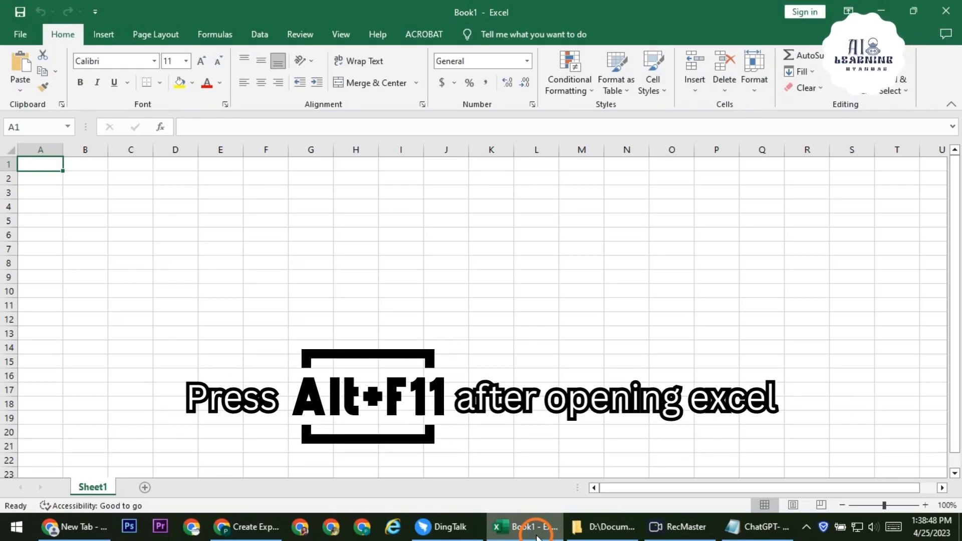
{"action": "key", "text": "alt+F11"}
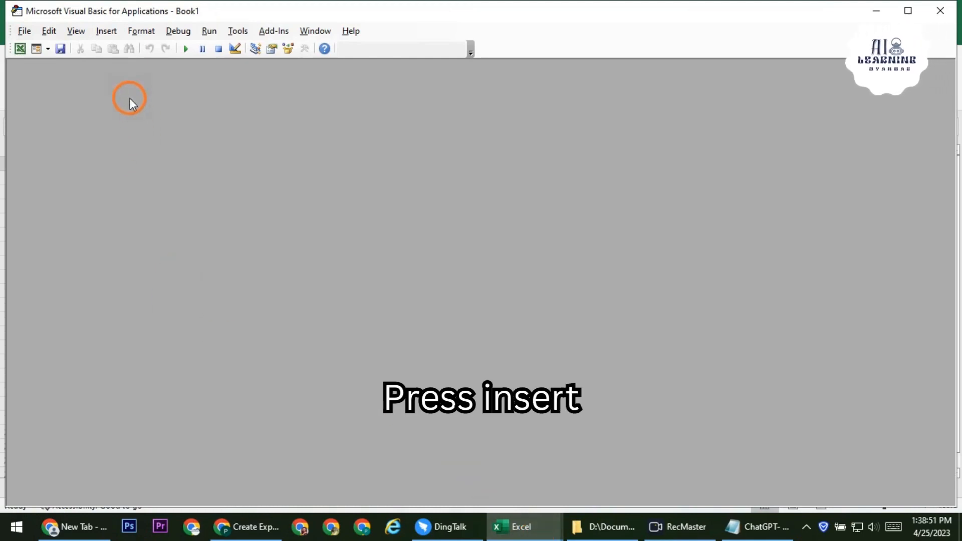
{"action": "left_click", "coordinate": [107, 31]}
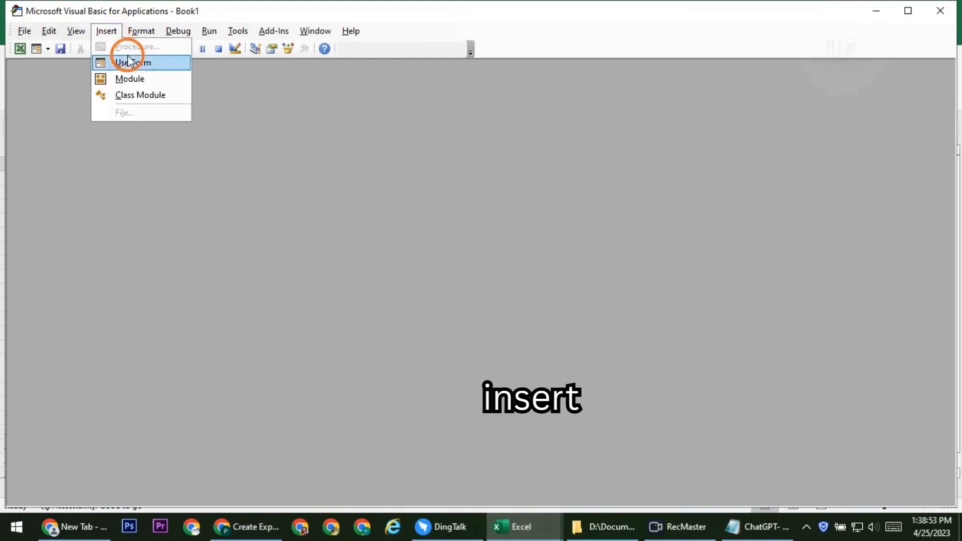
{"action": "left_click", "coordinate": [153, 85]}
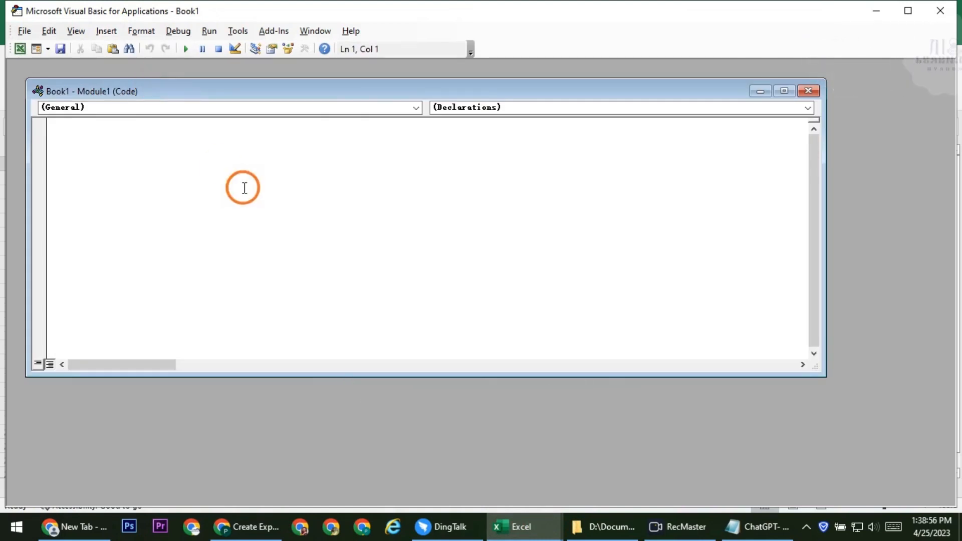
Paste the copied VBA code into the module, run it, and minimize the editor to return to the workbook.
{"action": "key", "text": "ctrl+v"}
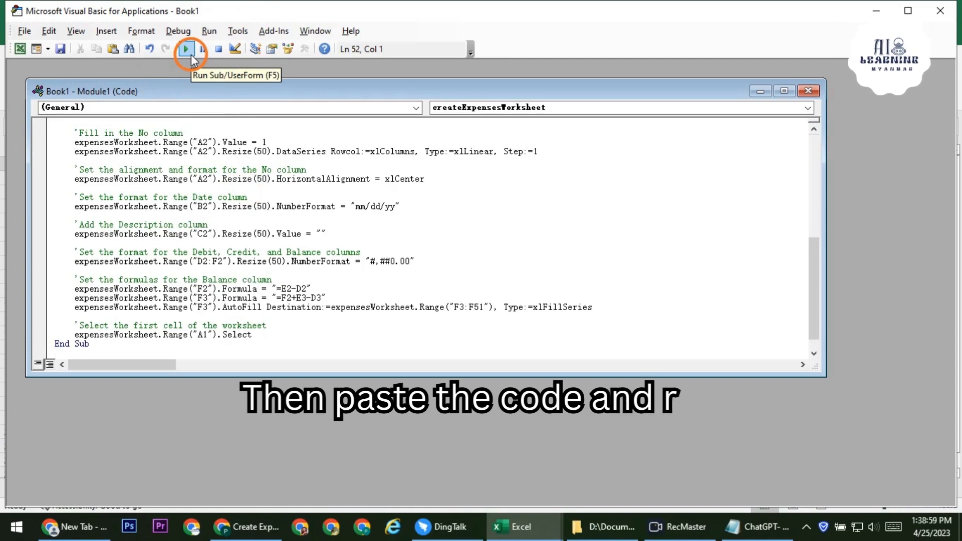
{"action": "left_click", "coordinate": [186, 49]}
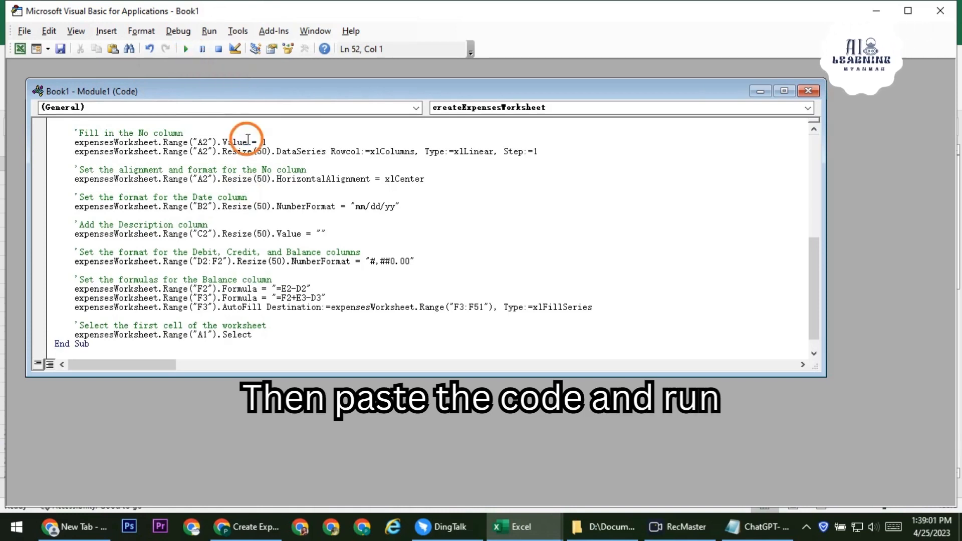
{"action": "left_click", "coordinate": [872, 14]}
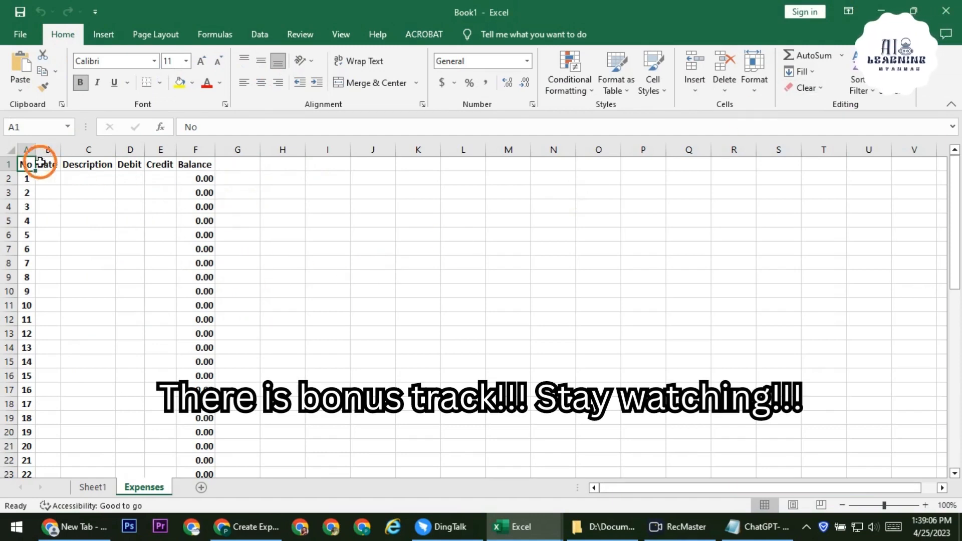
Widen the columns from No to Balance on the Expenses sheet.
{"action": "left_click_drag", "start_coordinate": [39, 149], "coordinate": [345, 148]}
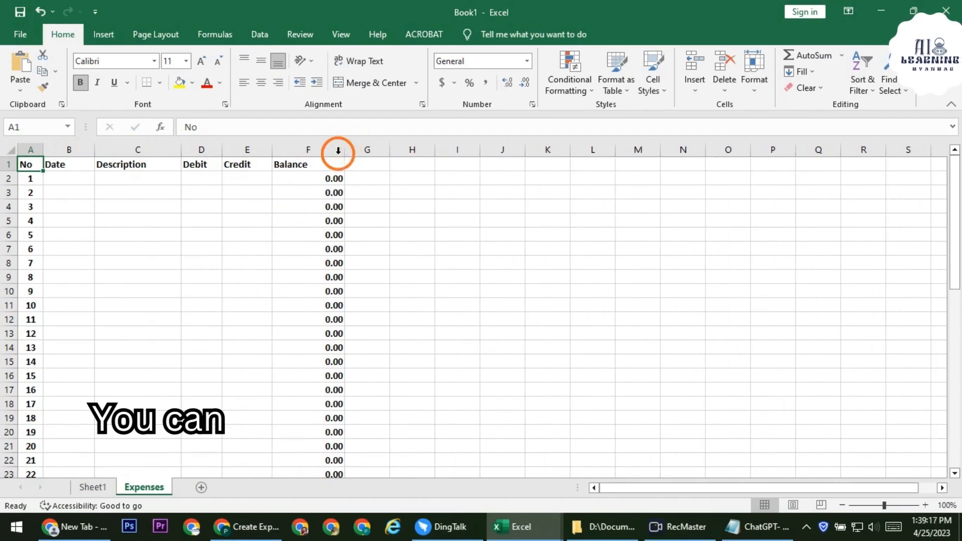
Enter today's date and the description Salary in entry No 1 of the Expenses sheet.
{"action": "left_click", "coordinate": [75, 179]}
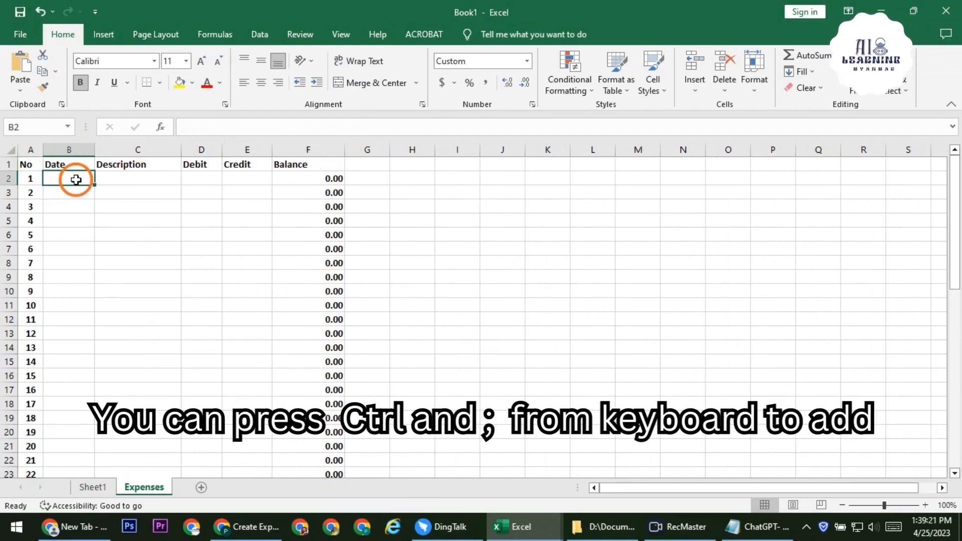
{"action": "key", "text": "ctrl+semicolon"}
{"action": "key", "text": "Tab"}
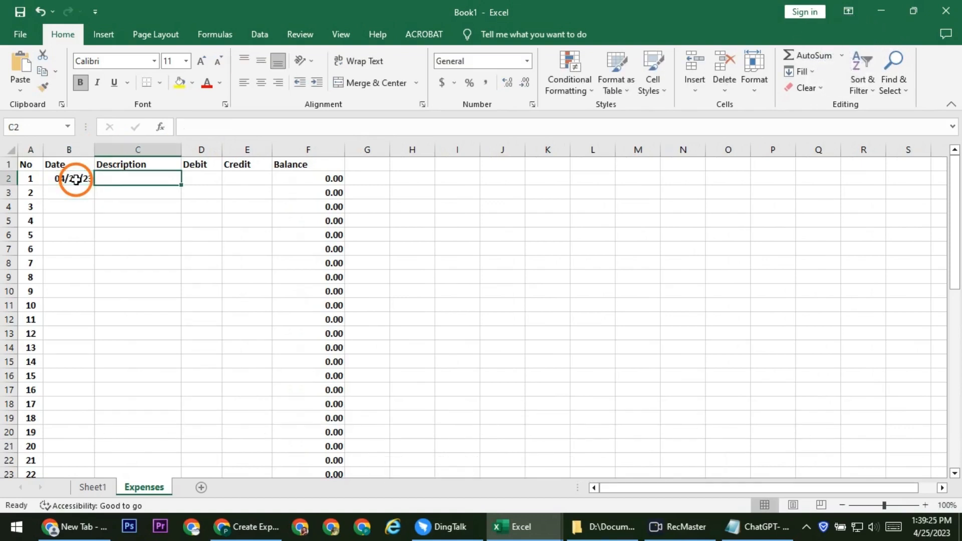
{"action": "type", "text": "Salary"}
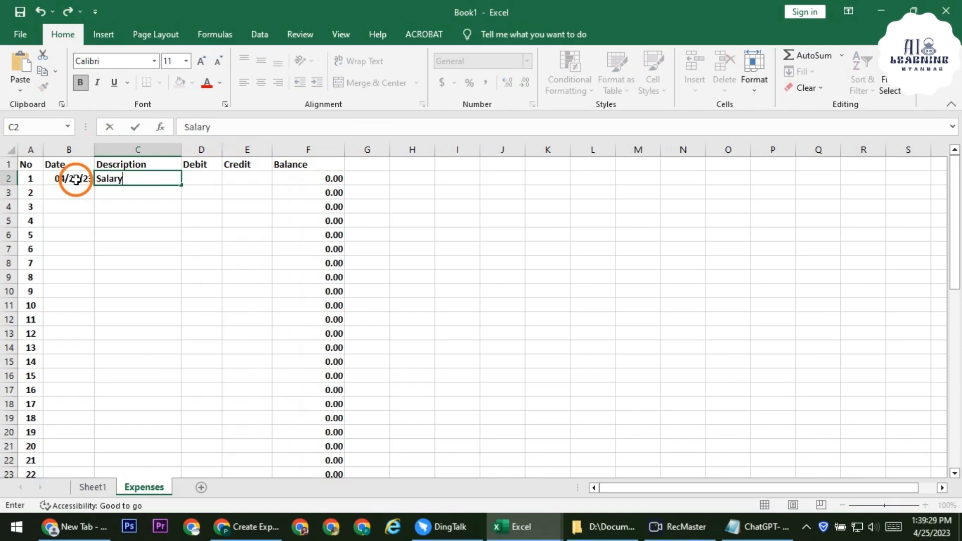
{"action": "key", "text": "Return"}
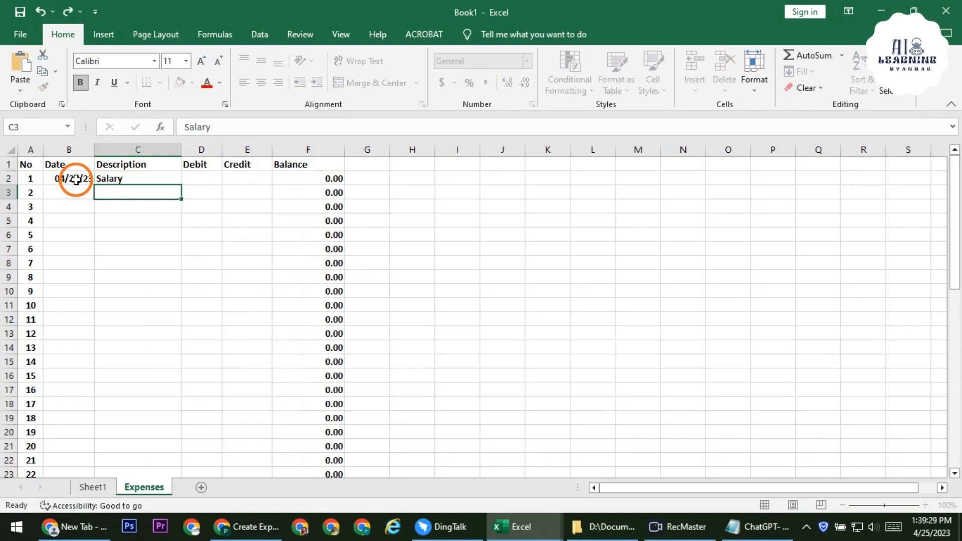
Enter a credit of 300000 for the Salary entry.
{"action": "key", "text": "Up"}
{"action": "key", "text": "Tab"}
{"action": "key", "text": "Tab"}
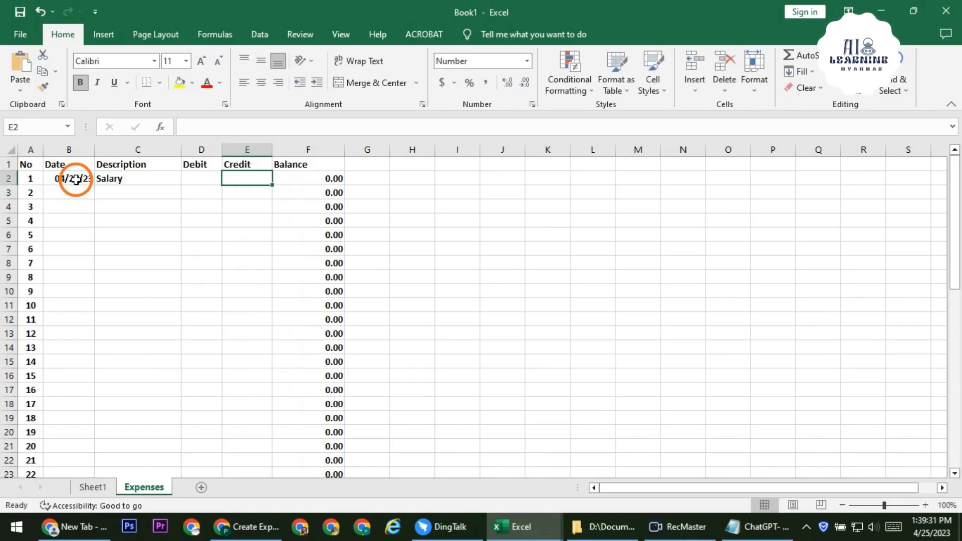
{"action": "type", "text": "30000"}
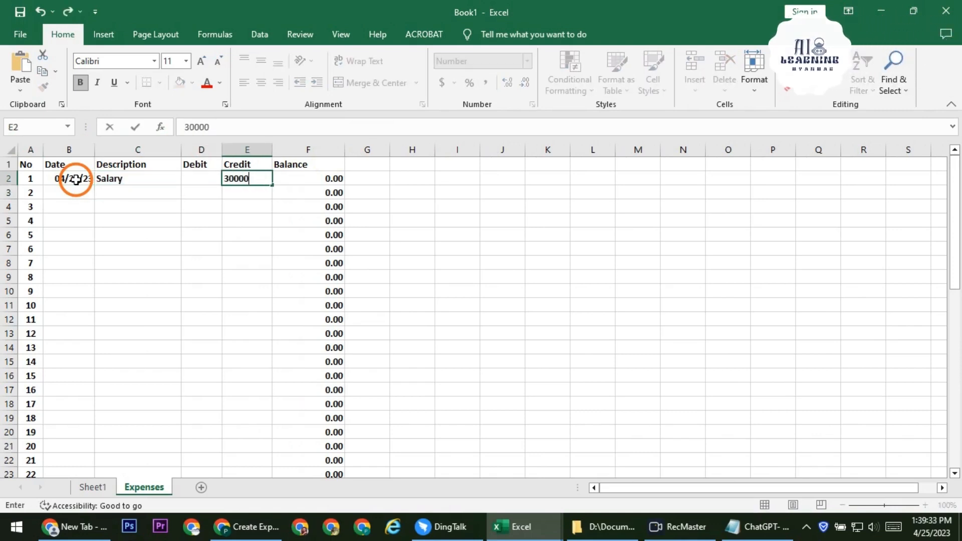
{"action": "type", "text": "0"}
{"action": "key", "text": "Return"}
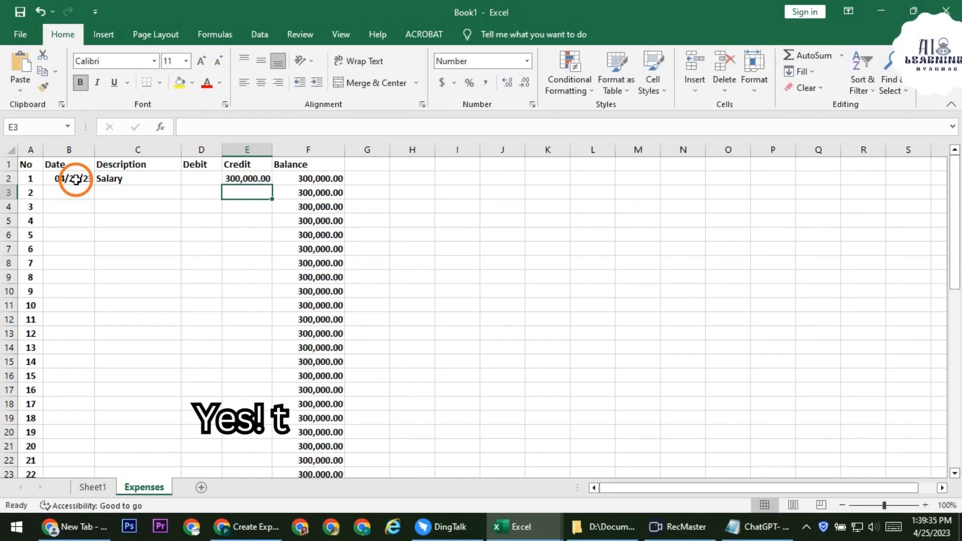
Enter today's date and the description Dubt in entry No 2.
{"action": "key", "text": "Left"}
{"action": "key", "text": "Left"}
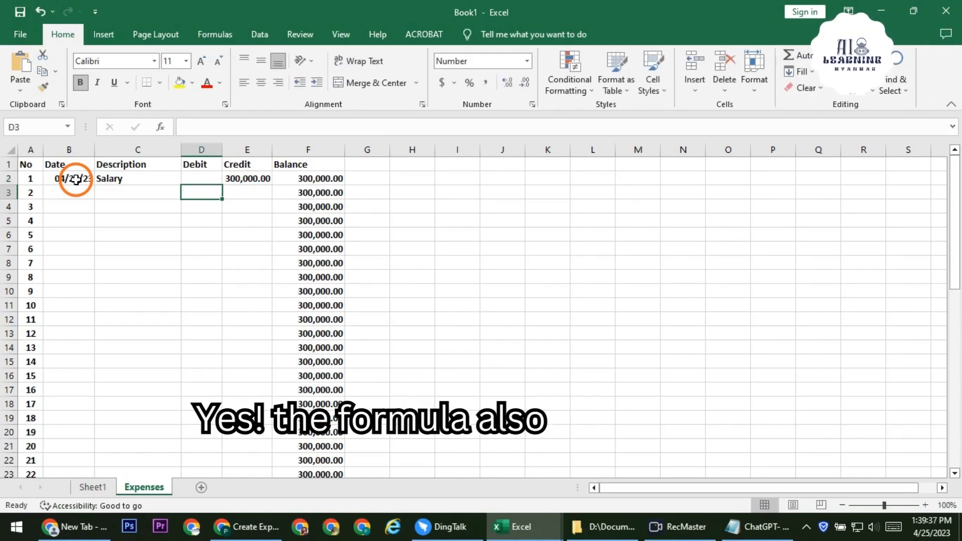
{"action": "key", "text": "Left"}
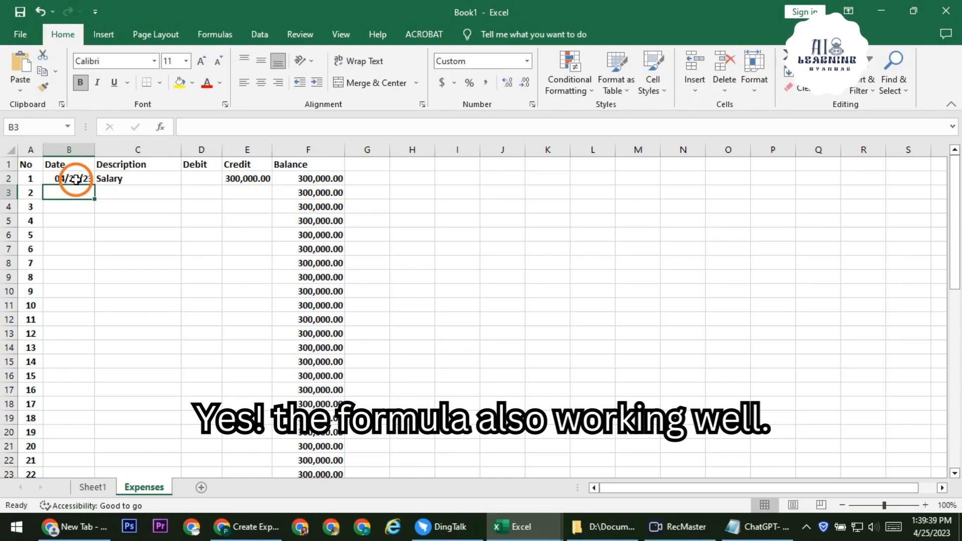
{"action": "key", "text": "ctrl+semicolon"}
{"action": "key", "text": "Return"}
{"action": "key", "text": "Up"}
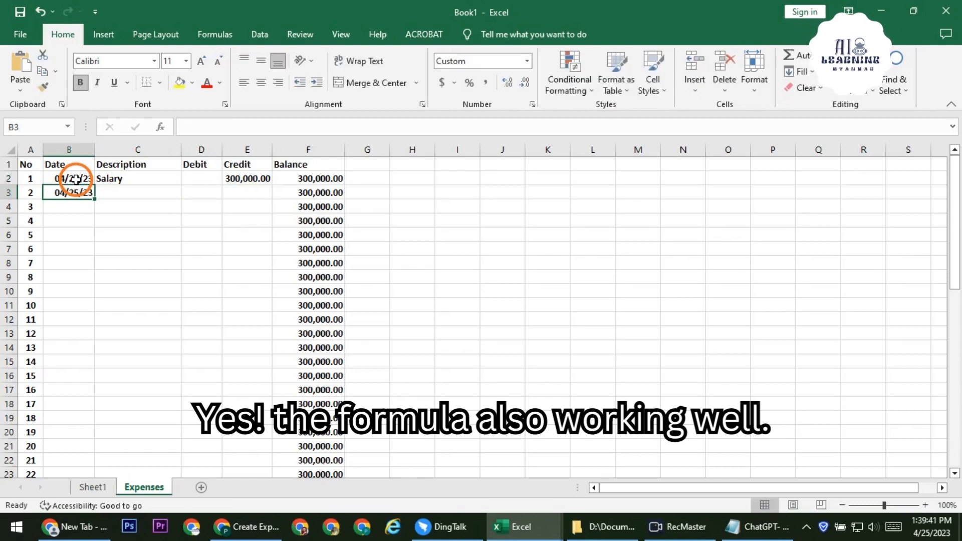
{"action": "key", "text": "Right"}
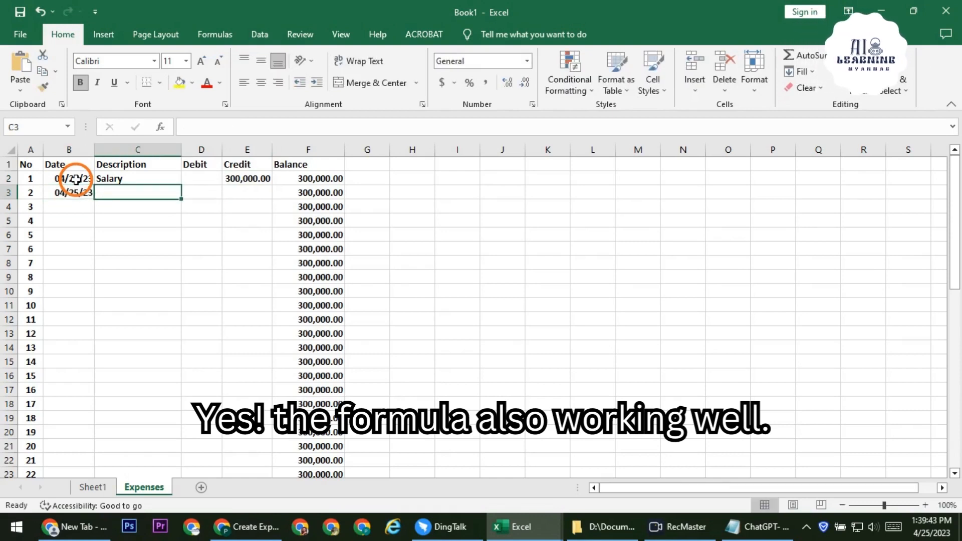
{"action": "type", "text": "Dubt"}
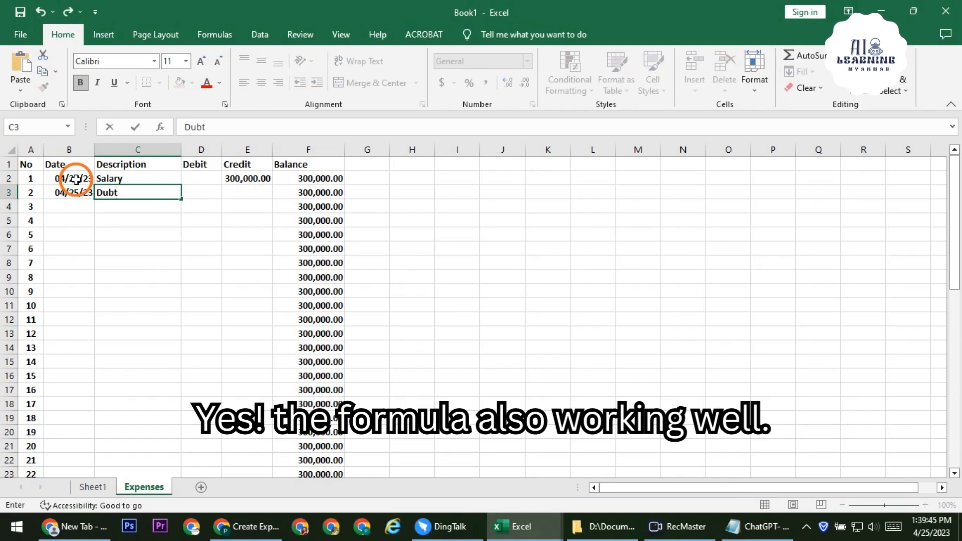
{"action": "key", "text": "Tab"}
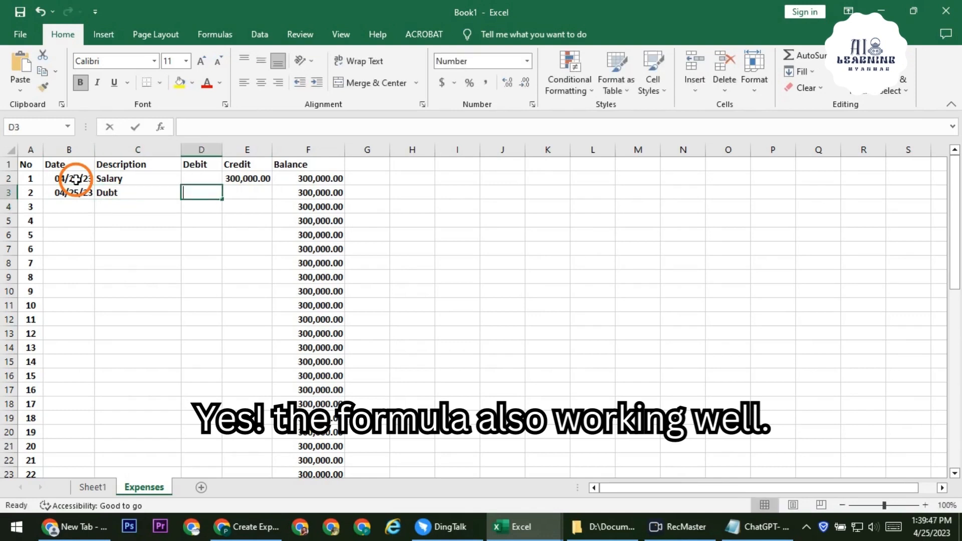
Enter a debit of 200000 for the Dubt entry, widen the Debit column to fit, and check the entry's balance formula.
{"action": "type", "text": "2000"}
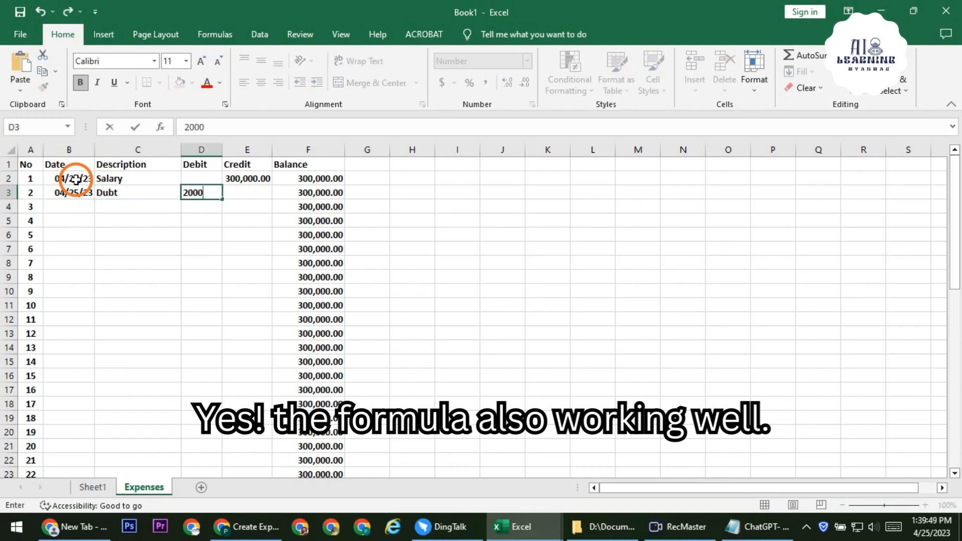
{"action": "type", "text": "00"}
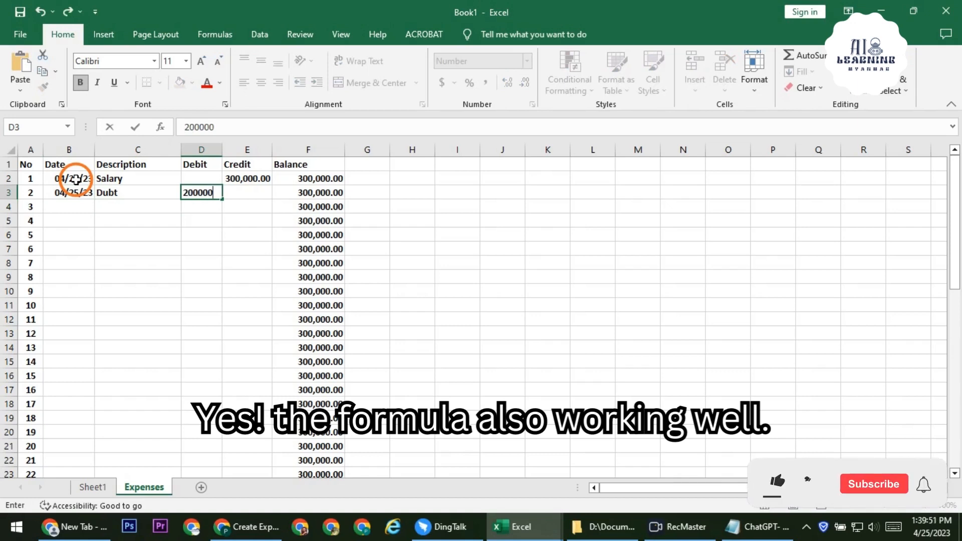
{"action": "key", "text": "Return"}
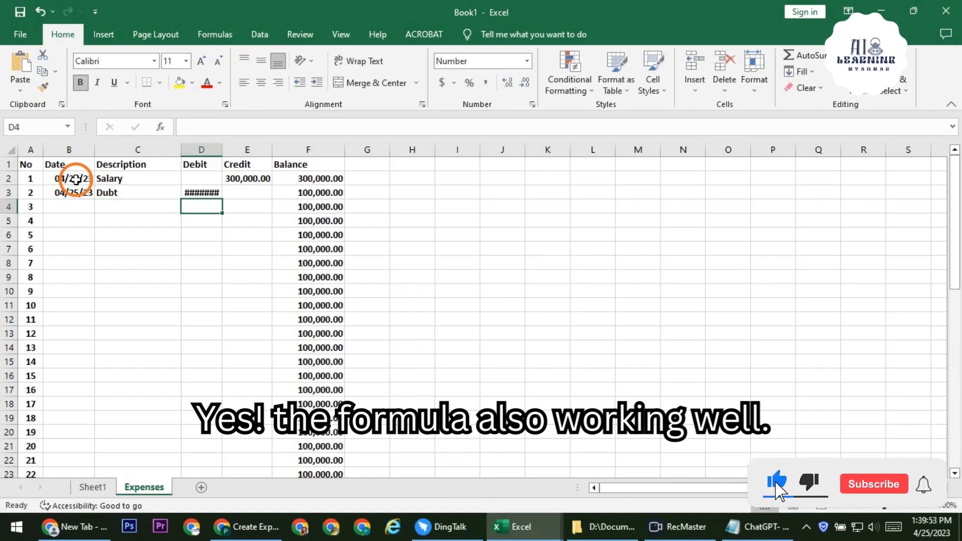
{"action": "left_click_drag", "start_coordinate": [222, 149], "coordinate": [236, 182]}
{"action": "left_click", "coordinate": [319, 192]}
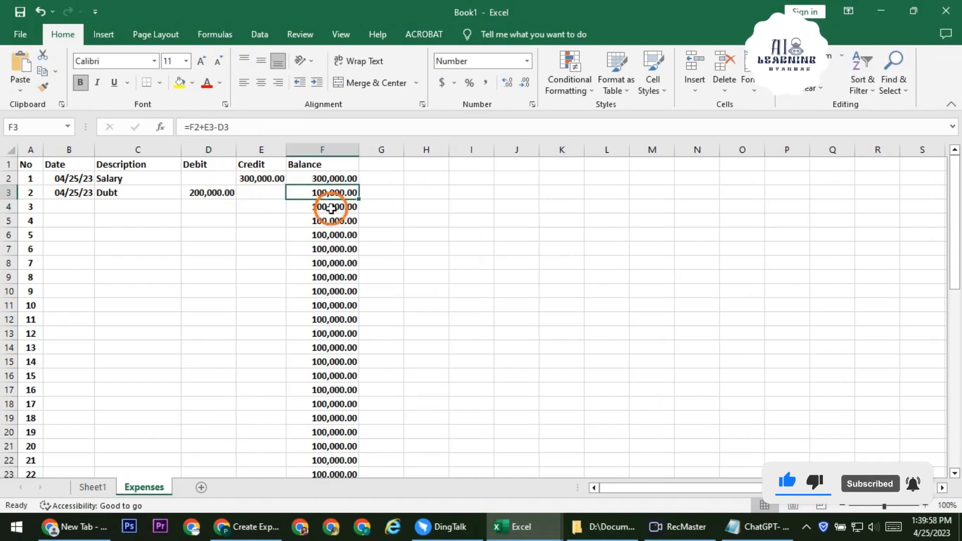
Fill in entry No 3 with today's date, the description General Expenses and a debit of 100,000.
{"action": "left_click", "coordinate": [79, 207]}
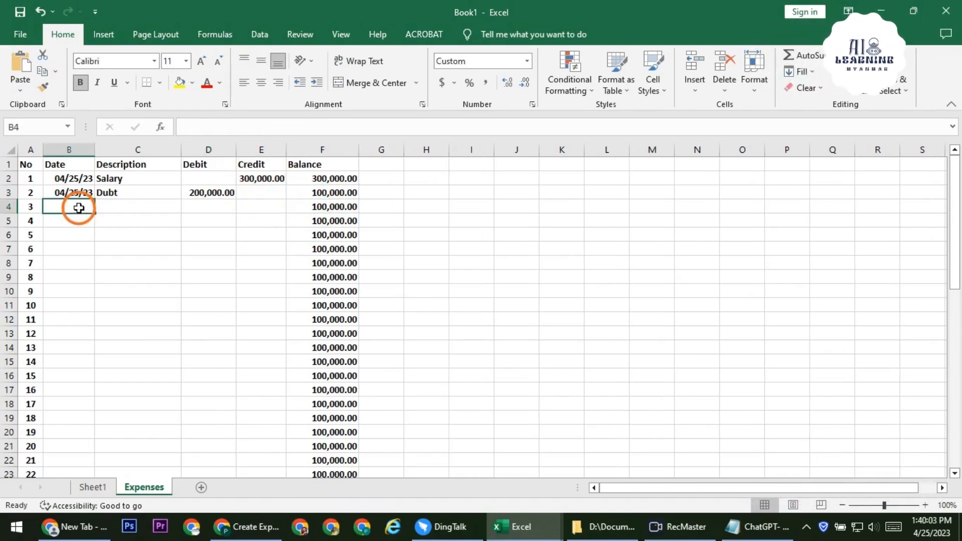
{"action": "key", "text": "ctrl+semicolon"}
{"action": "key", "text": "Return"}
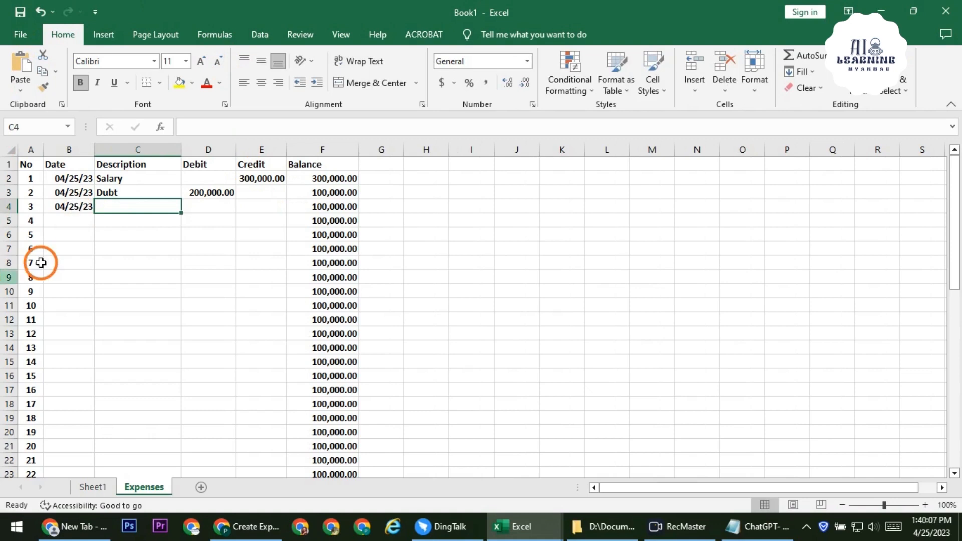
{"action": "type", "text": "General Expenses"}
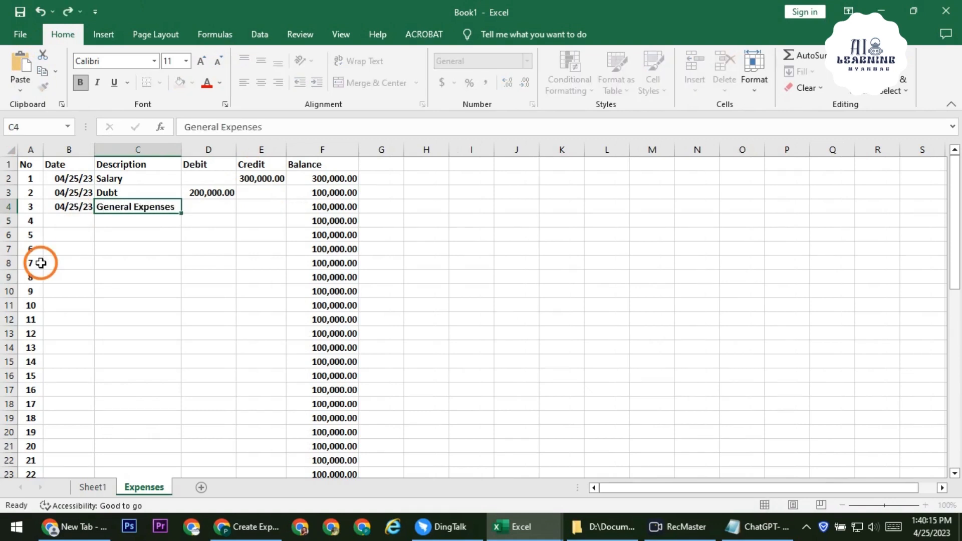
{"action": "key", "text": "Tab"}
{"action": "type", "text": "10"}
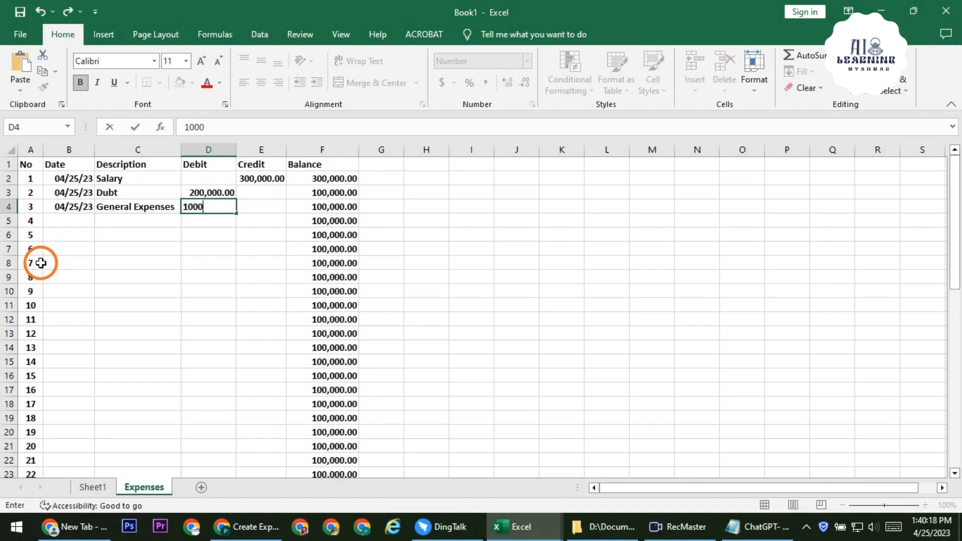
{"action": "type", "text": "0,000"}
{"action": "key", "text": "Return"}
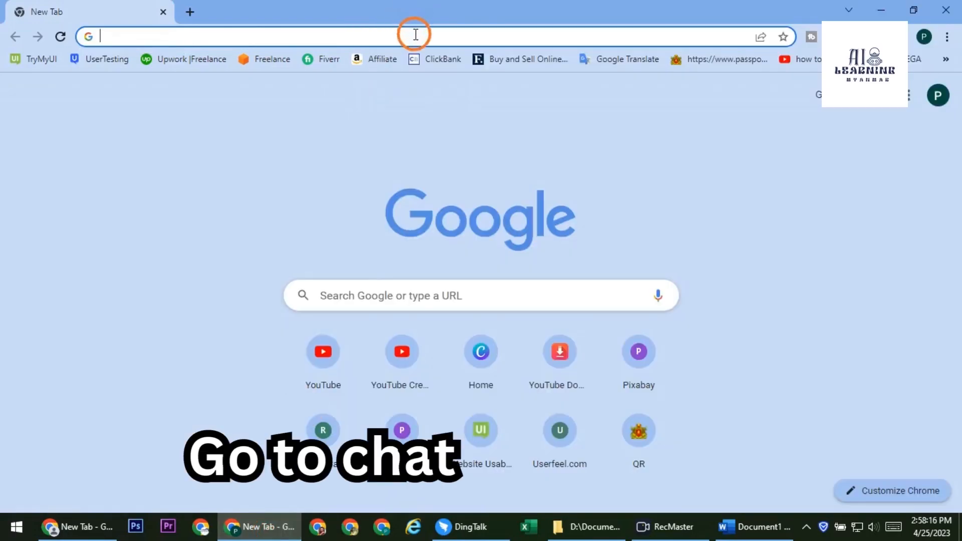
In Chrome, go to chat.openai.com and complete the human verification check.
{"action": "left_click", "coordinate": [415, 35]}
{"action": "type", "text": "chat.openai.com"}
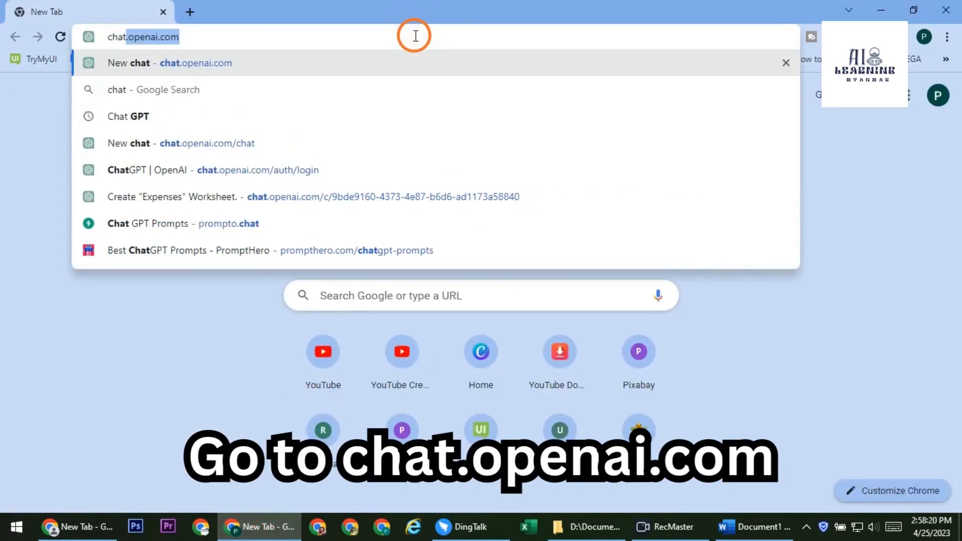
{"action": "key", "text": "Right"}
{"action": "key", "text": "Return"}
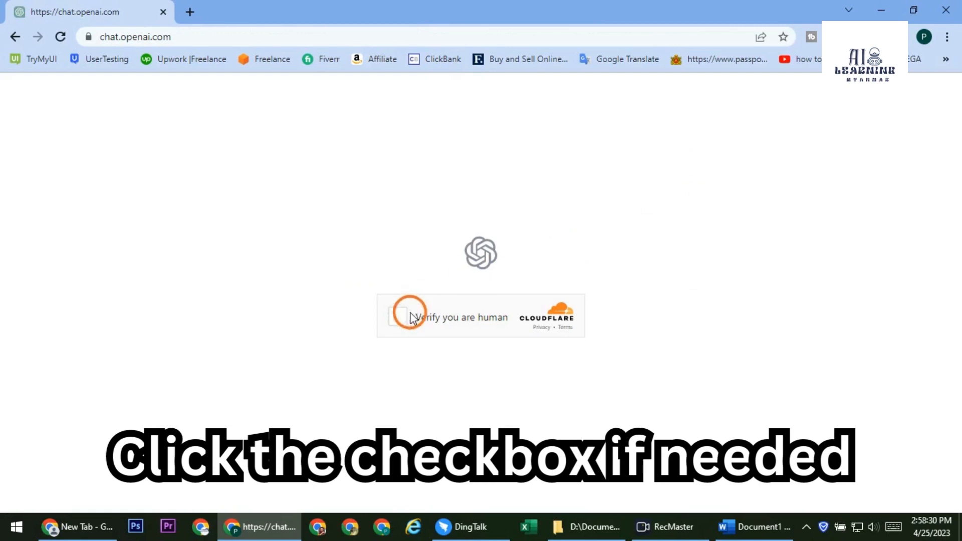
{"action": "left_click", "coordinate": [400, 318]}
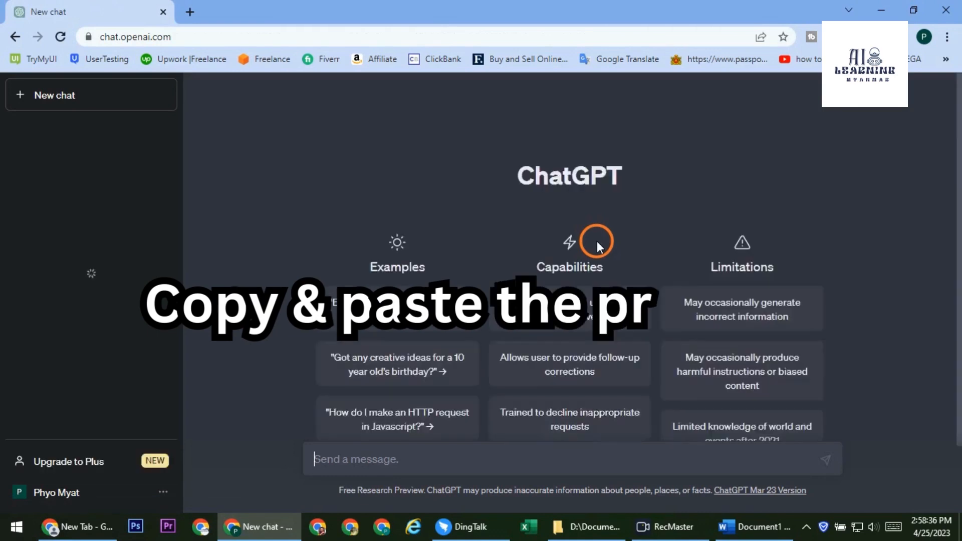
Minimize the browser, open ChatGPT Tabel.txt from the desktop in Notepad and copy its whole iPhone table prompt.
{"action": "left_click", "coordinate": [878, 9]}
{"action": "left_click", "coordinate": [238, 167]}
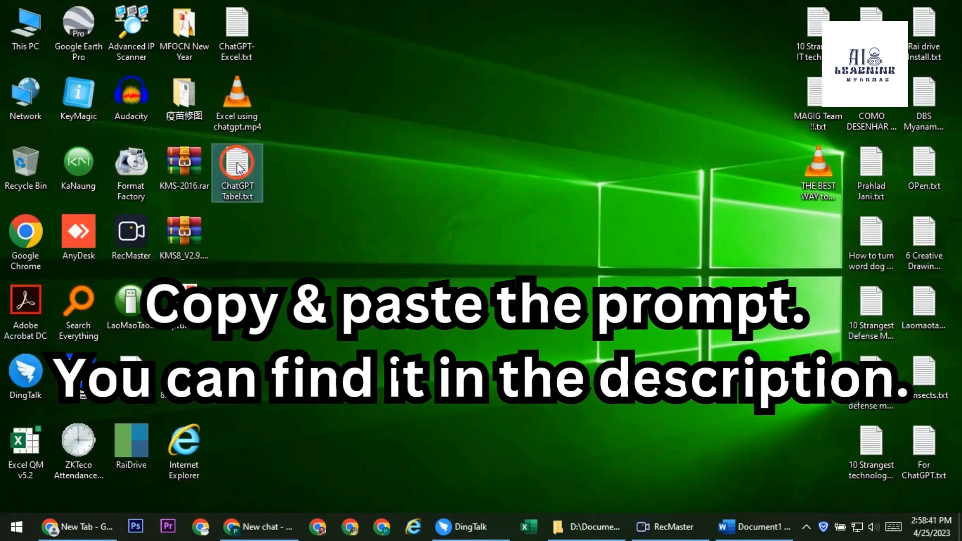
{"action": "double_click", "coordinate": [237, 168]}
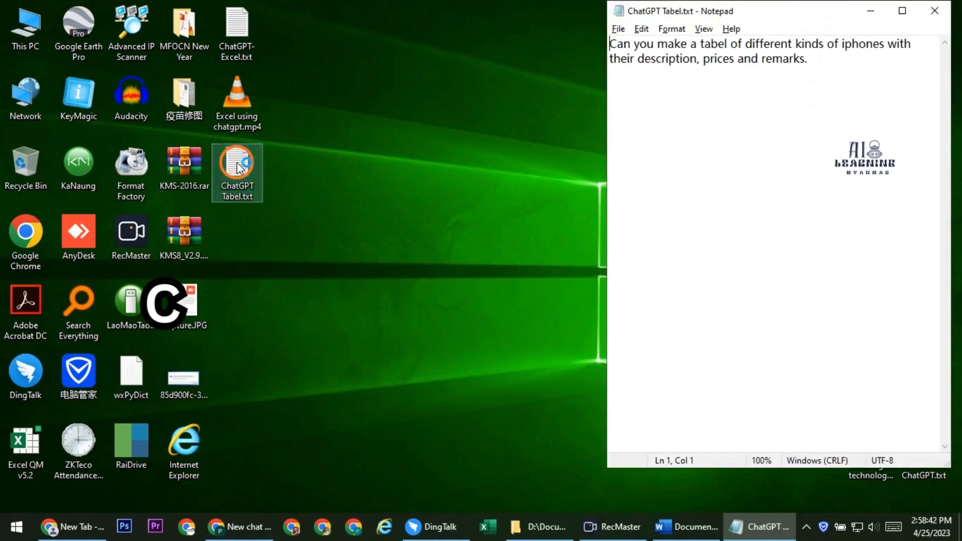
{"action": "left_click_drag", "start_coordinate": [608, 43], "coordinate": [822, 64]}
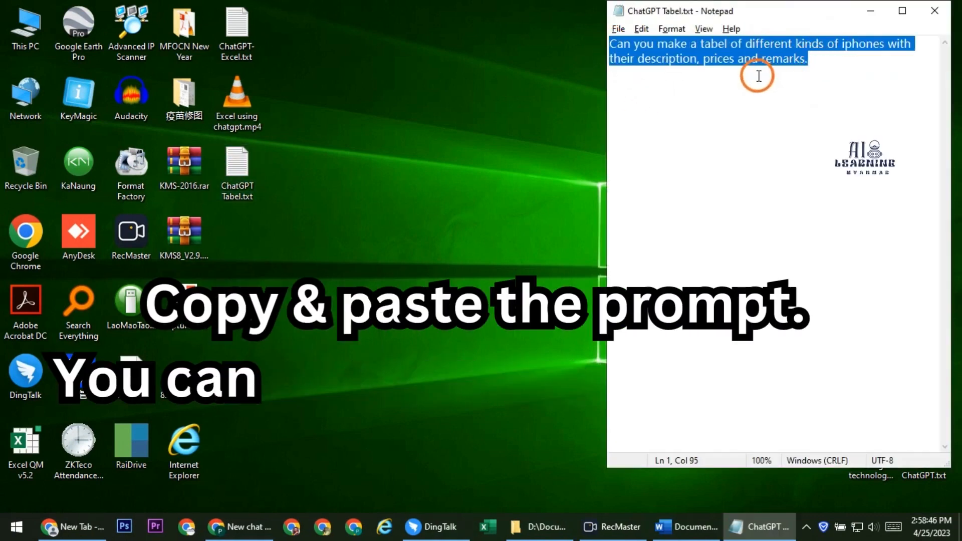
{"action": "right_click", "coordinate": [758, 56]}
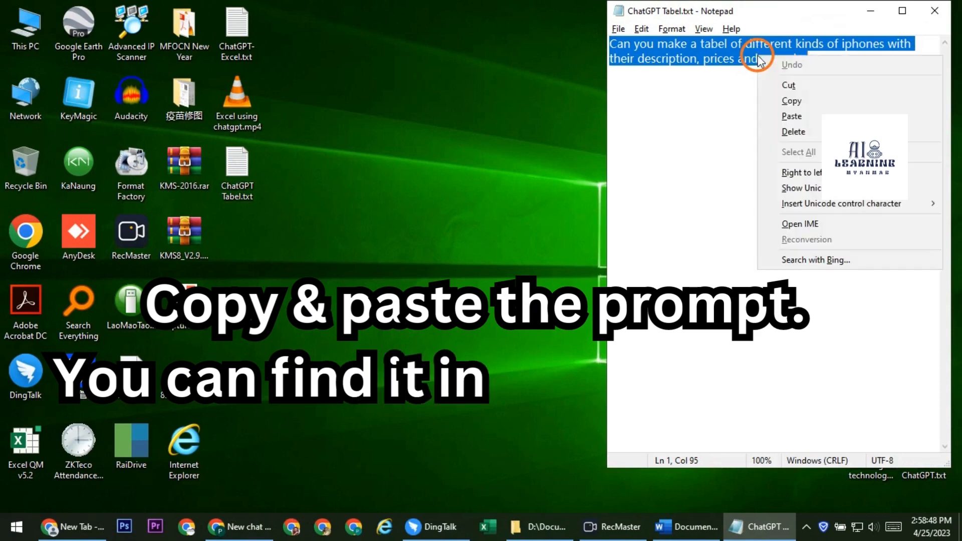
{"action": "left_click", "coordinate": [792, 103]}
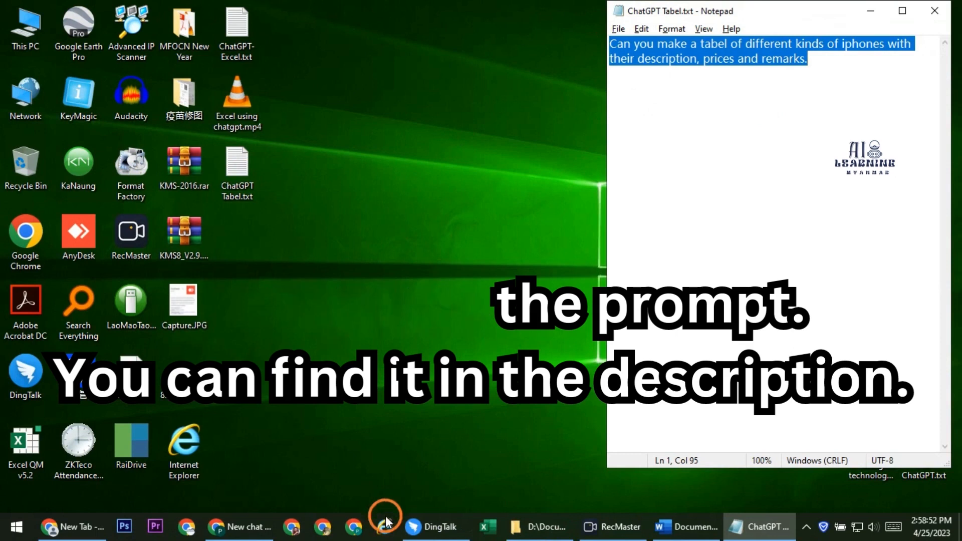
Return to ChatGPT in Chrome, send the copied iPhone table prompt in a new chat and look through the generated table.
{"action": "left_click", "coordinate": [240, 526]}
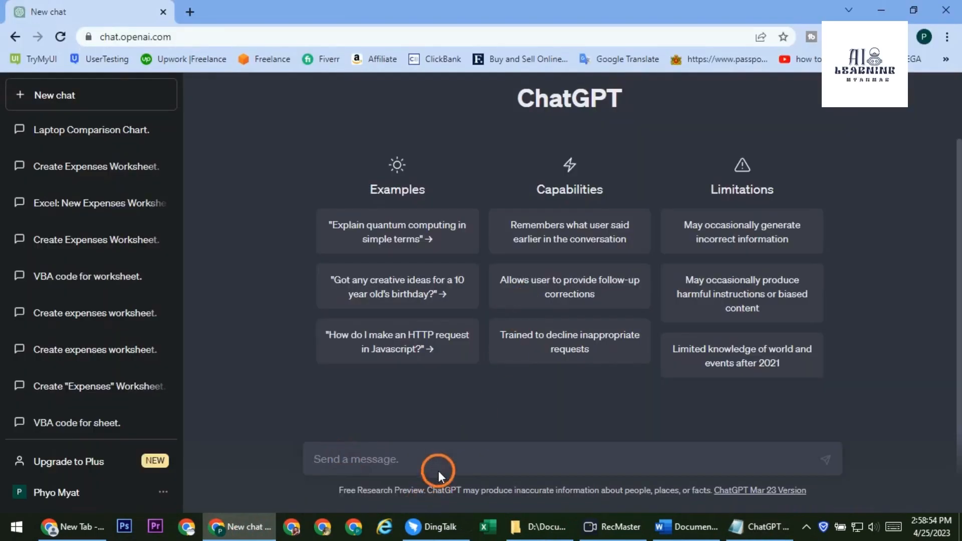
{"action": "right_click", "coordinate": [449, 456]}
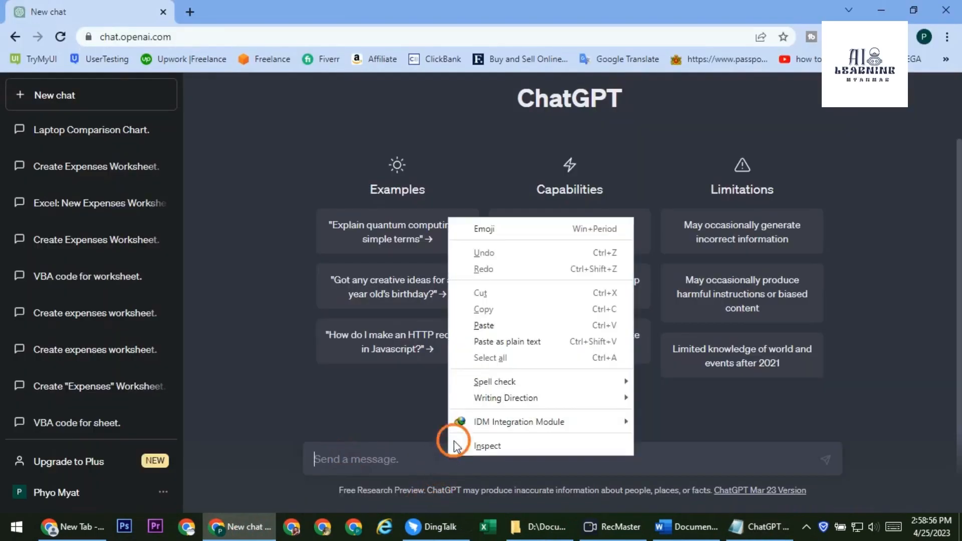
{"action": "left_click", "coordinate": [507, 323]}
{"action": "left_click", "coordinate": [826, 459]}
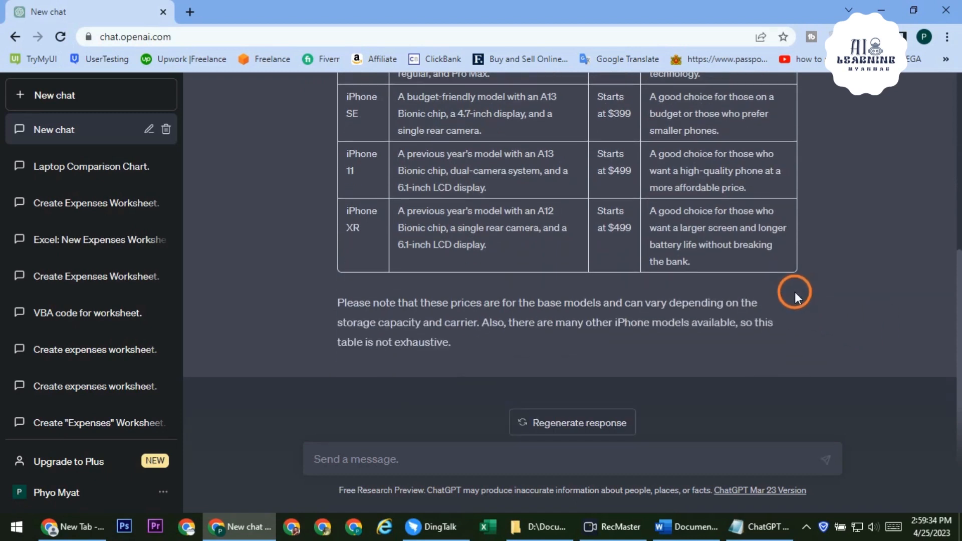
{"action": "scroll", "coordinate": [815, 356], "scroll_direction": "up", "scroll_amount": 5}
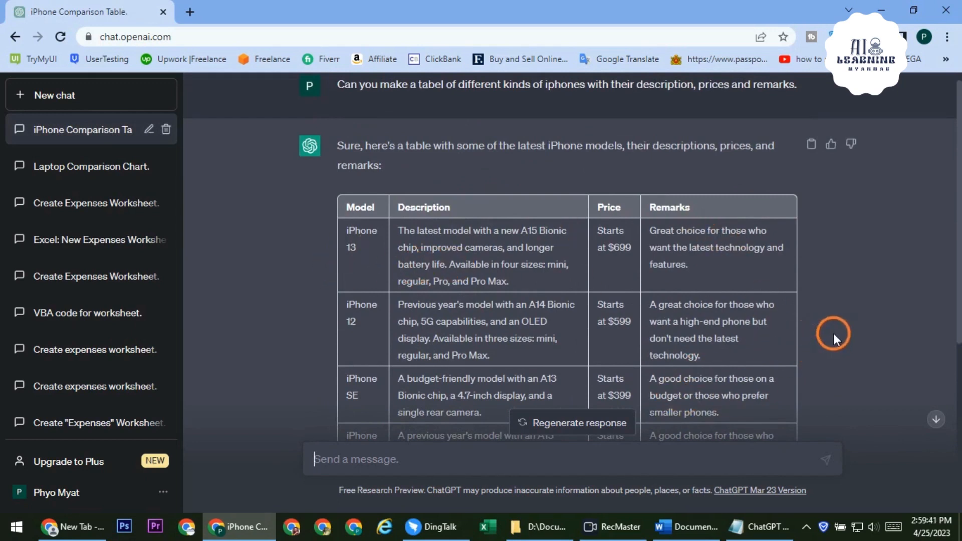
{"action": "scroll", "coordinate": [868, 332], "scroll_direction": "down", "scroll_amount": 4}
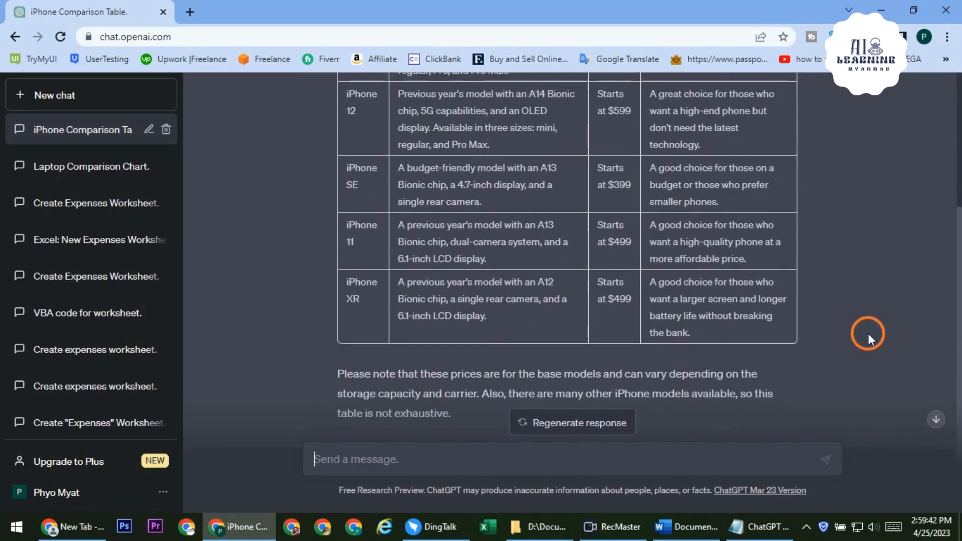
Select the whole iPhone comparison table in the ChatGPT answer, from the Model header to the iPhone XR remarks, and copy it.
{"action": "scroll", "coordinate": [868, 333], "scroll_direction": "up", "scroll_amount": 4}
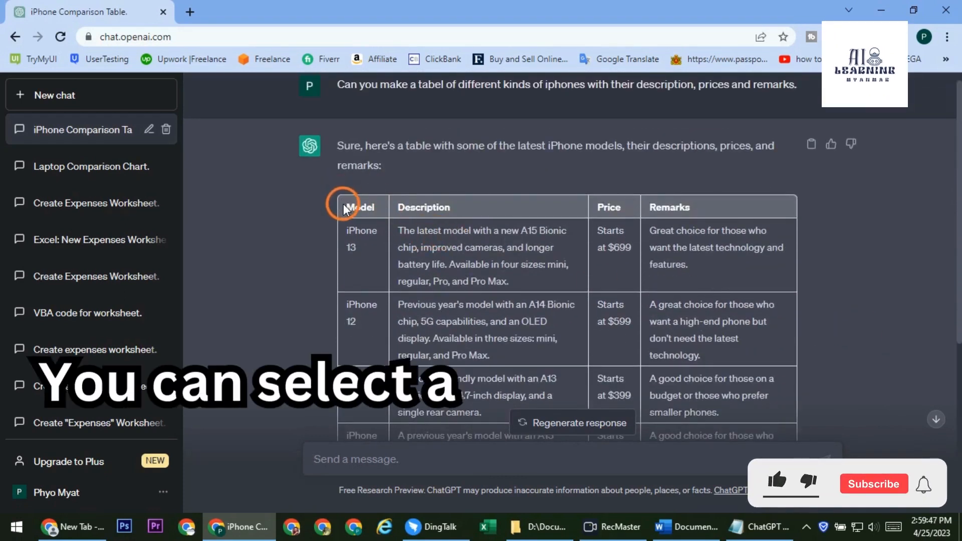
{"action": "left_click_drag", "start_coordinate": [343, 210], "coordinate": [715, 260]}
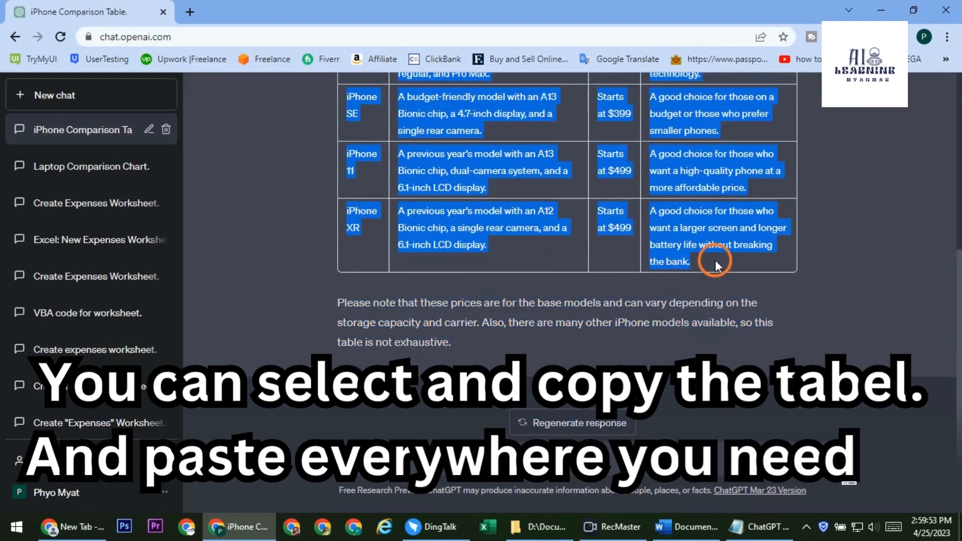
{"action": "right_click", "coordinate": [715, 227]}
{"action": "left_click", "coordinate": [680, 247]}
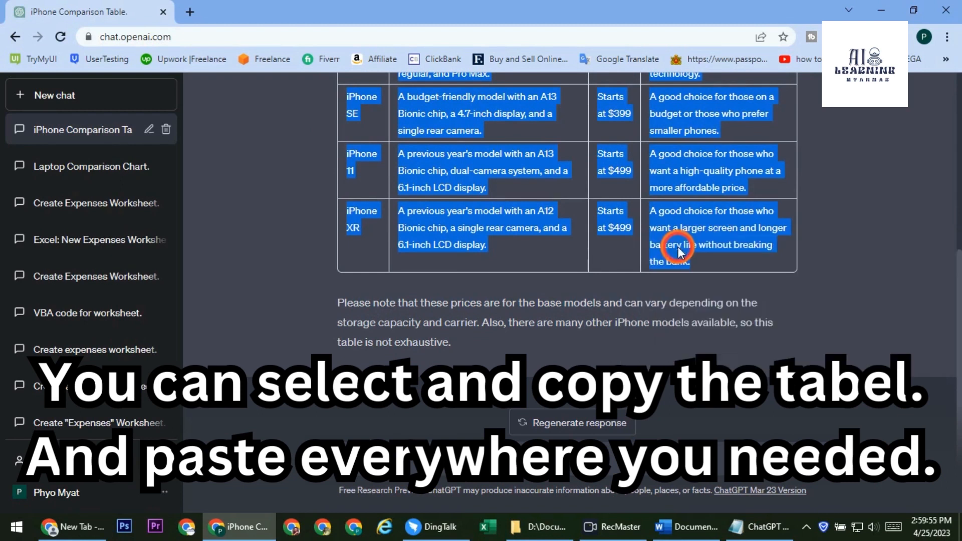
Switch to the blank Document1 in Word and paste the copied iPhone table at its start with merged formatting.
{"action": "left_click", "coordinate": [685, 527]}
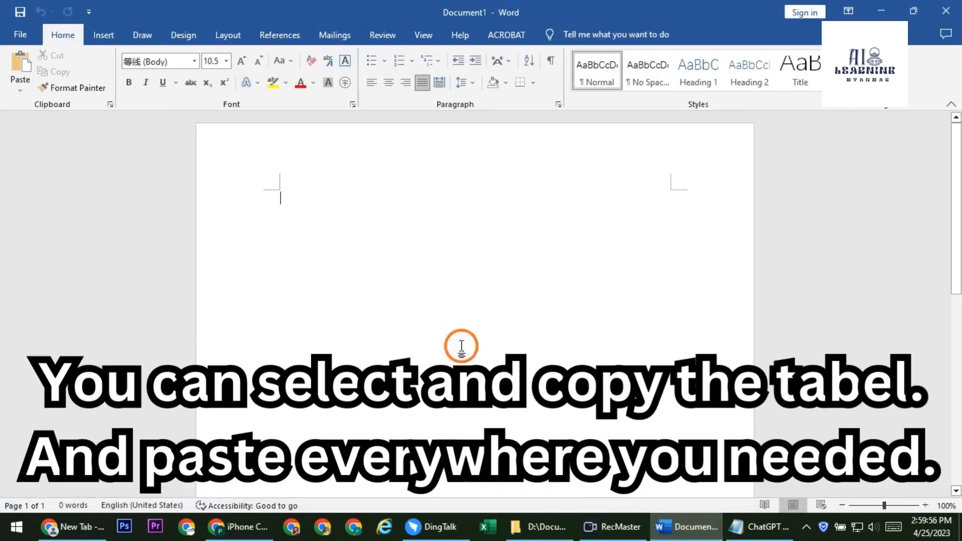
{"action": "left_click", "coordinate": [283, 196]}
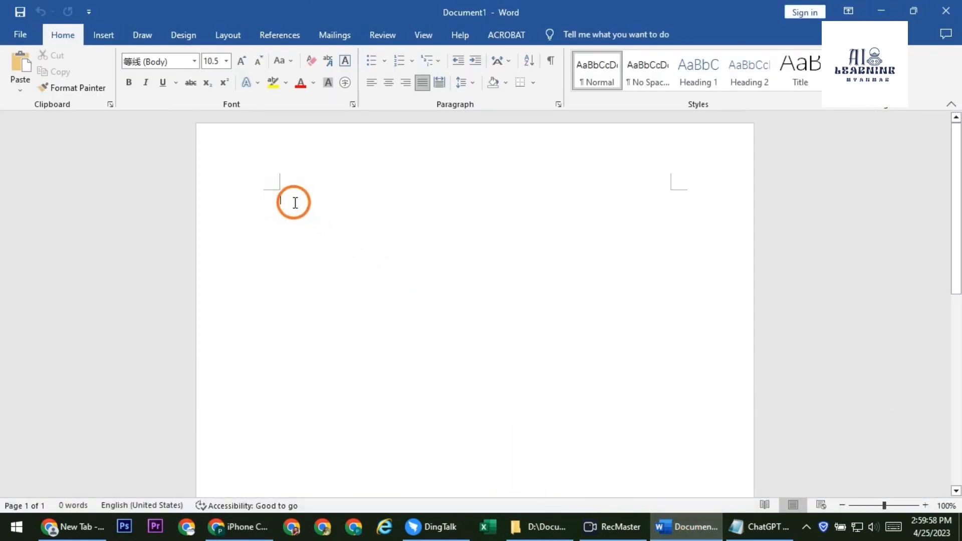
{"action": "right_click", "coordinate": [280, 199]}
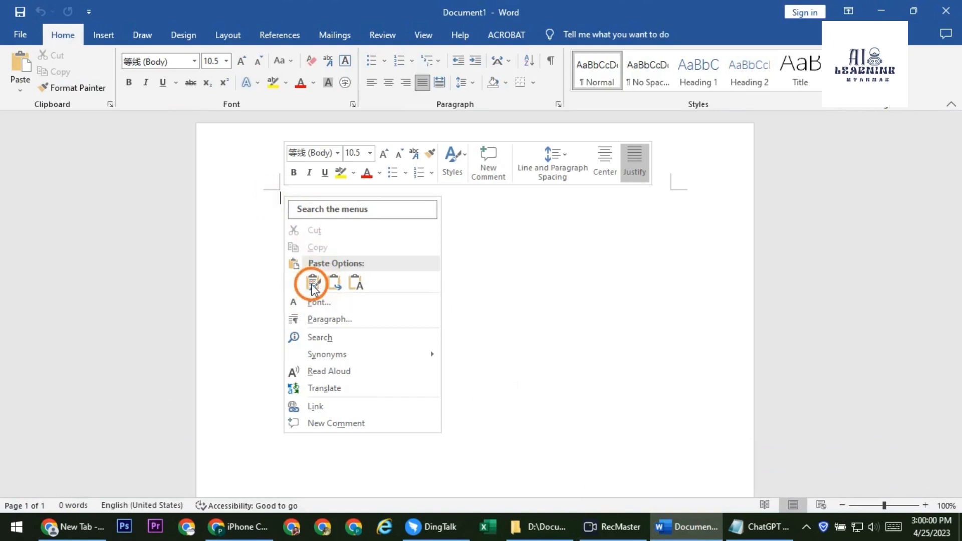
{"action": "left_click", "coordinate": [334, 283]}
Set the font color of all text in the pasted iPhone table to white.
{"action": "left_click", "coordinate": [374, 159]}
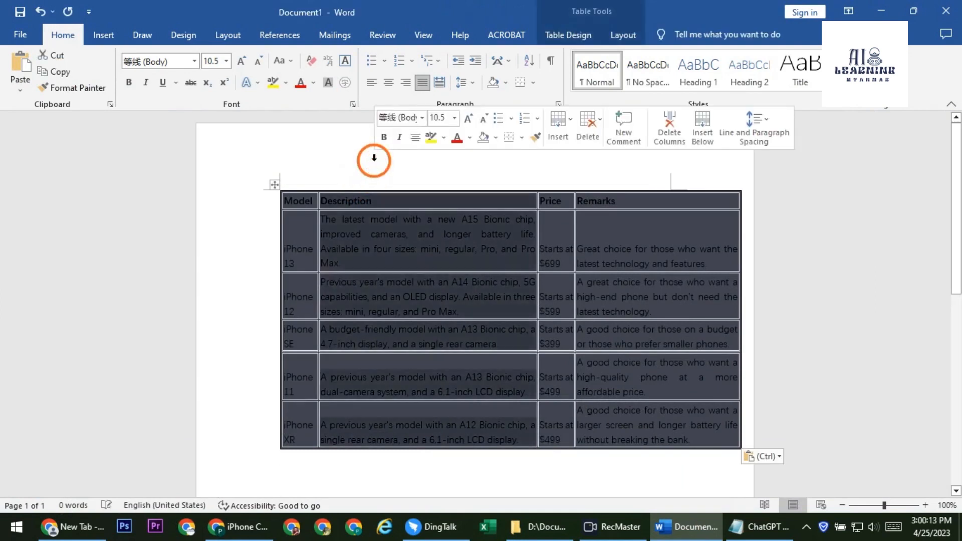
{"action": "left_click", "coordinate": [241, 245]}
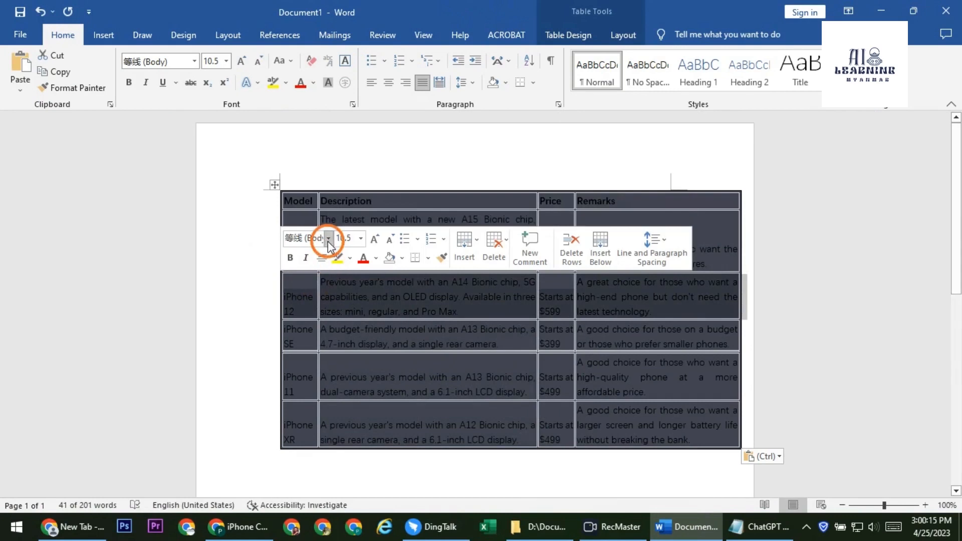
{"action": "left_click", "coordinate": [410, 313]}
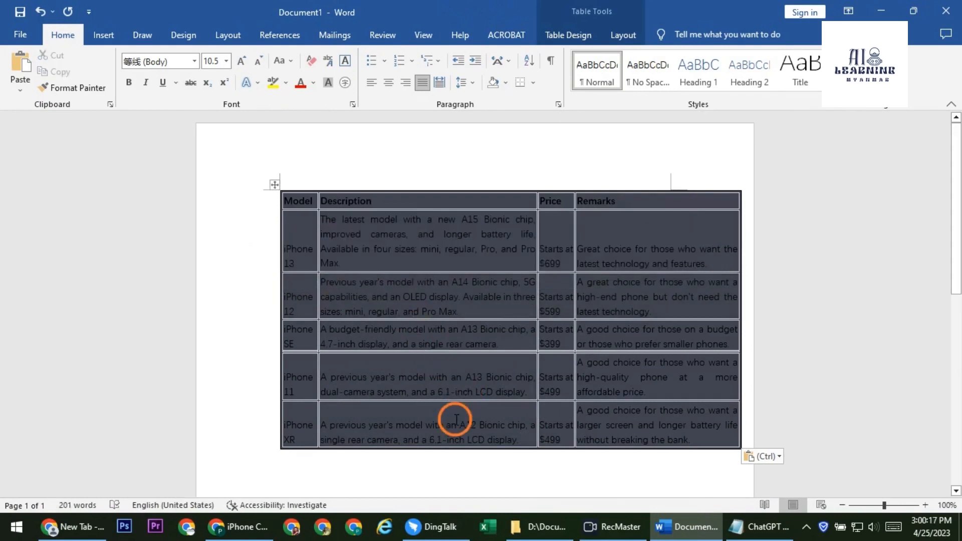
{"action": "left_click_drag", "start_coordinate": [277, 204], "coordinate": [698, 439]}
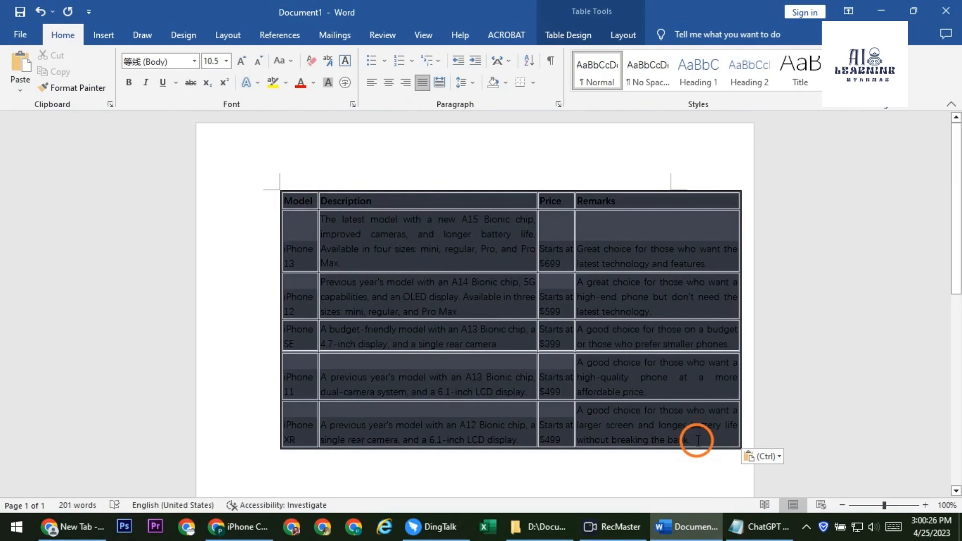
{"action": "left_click", "coordinate": [314, 89]}
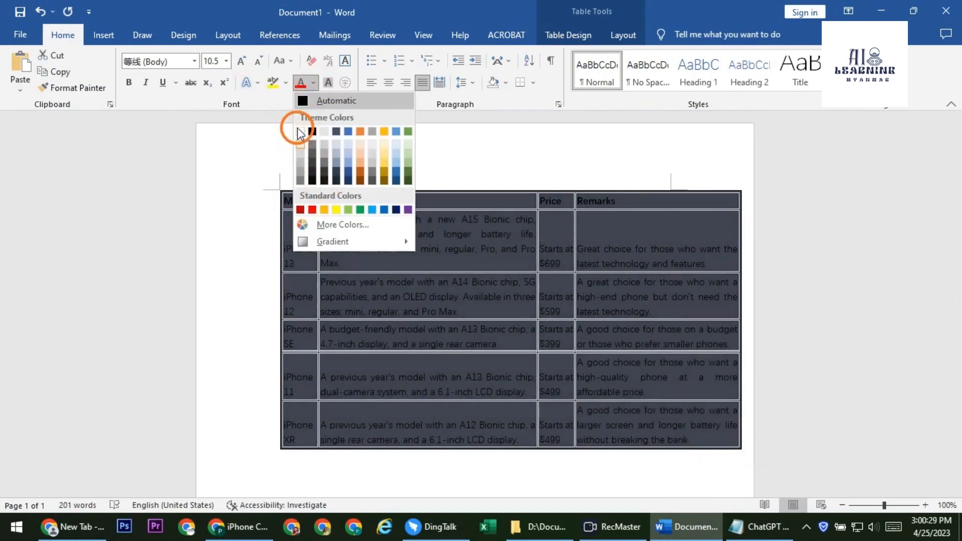
{"action": "left_click", "coordinate": [300, 131]}
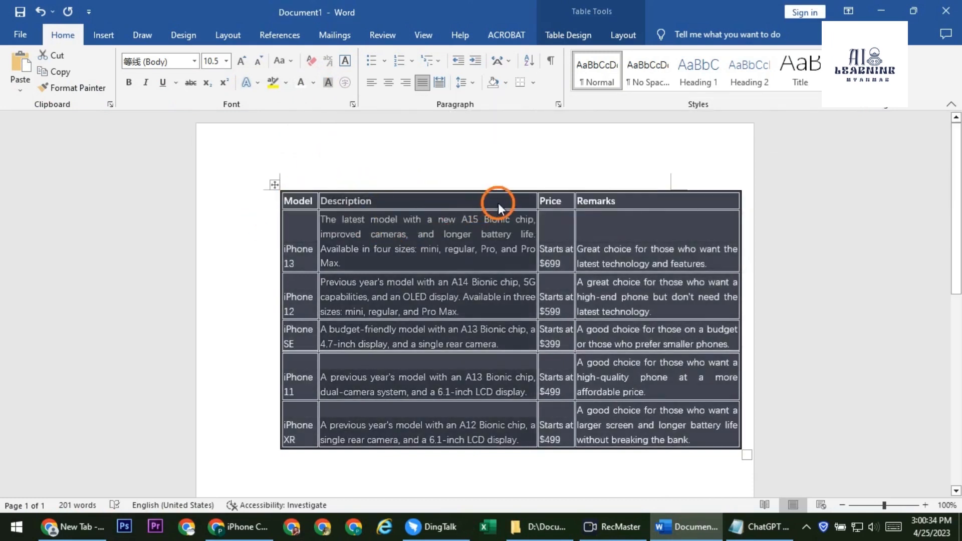
{"action": "left_click", "coordinate": [510, 202]}
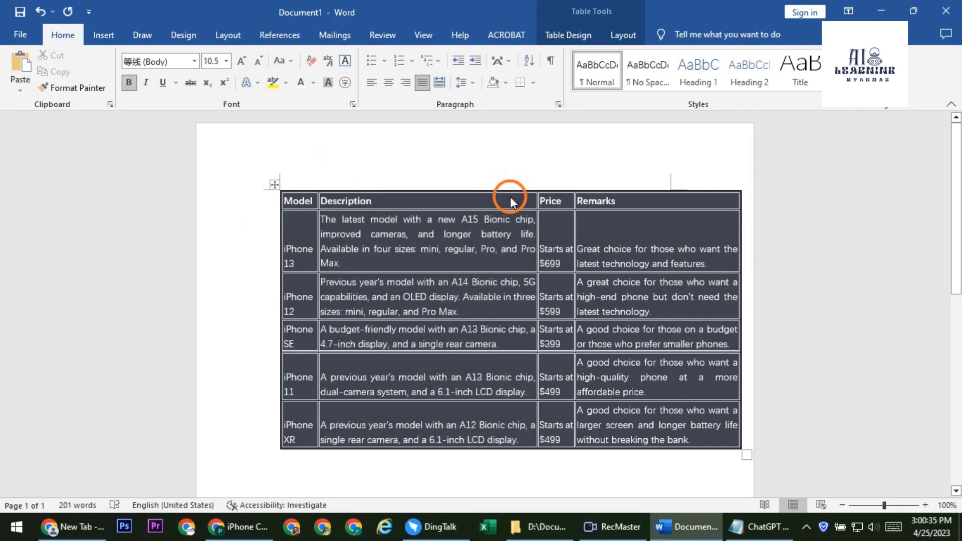